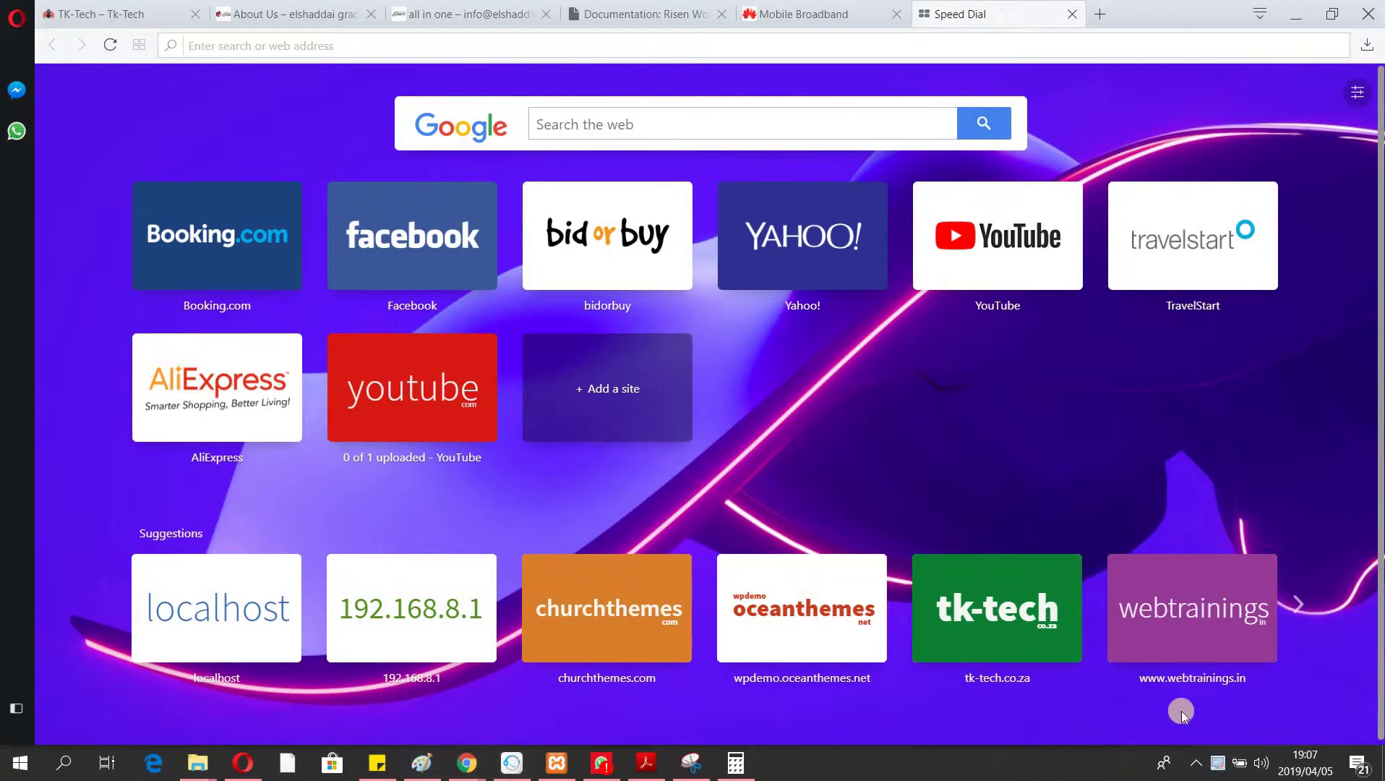
Load the Huawei router admin page at 192.168.8.1 in Opera, correcting the mistyped last digit.
click(1196, 763)
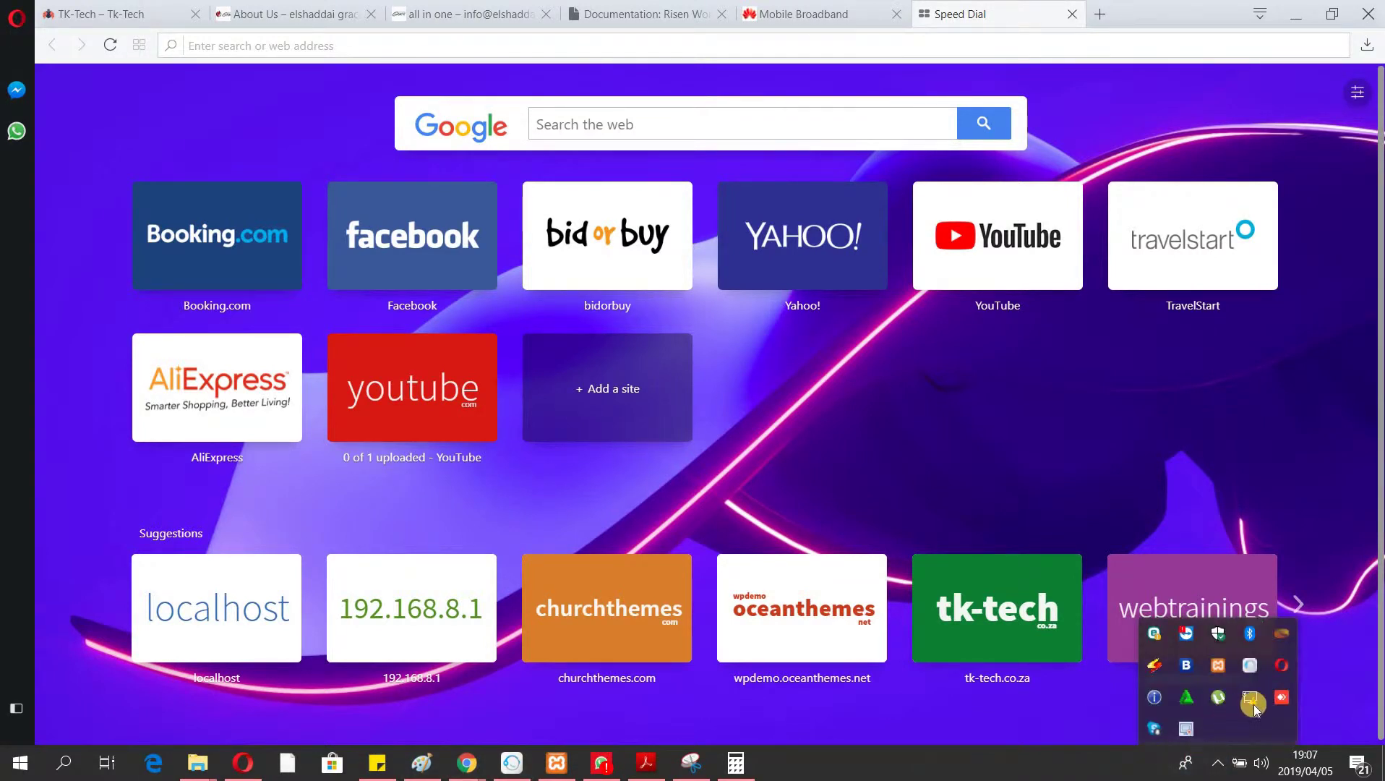
mouse_move(1251, 705)
click(852, 46)
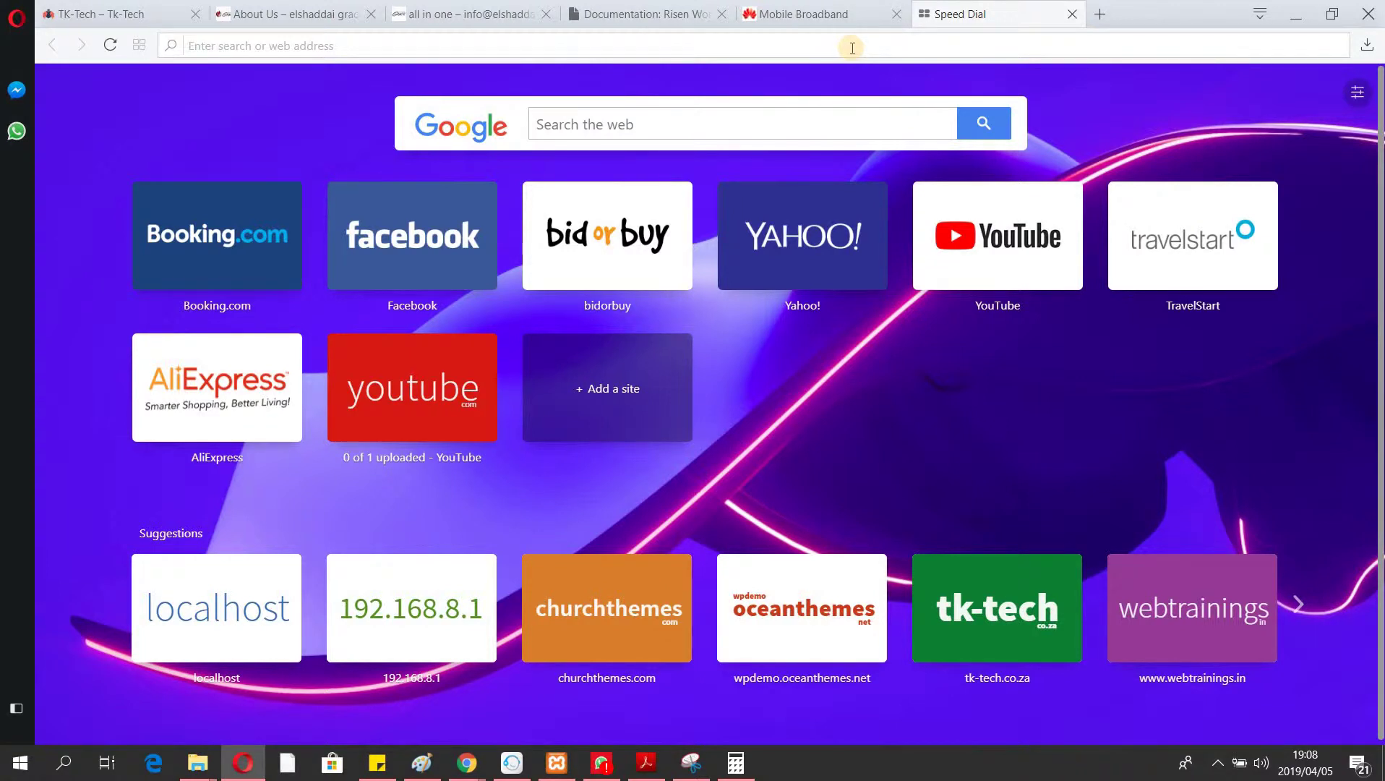
text(19)
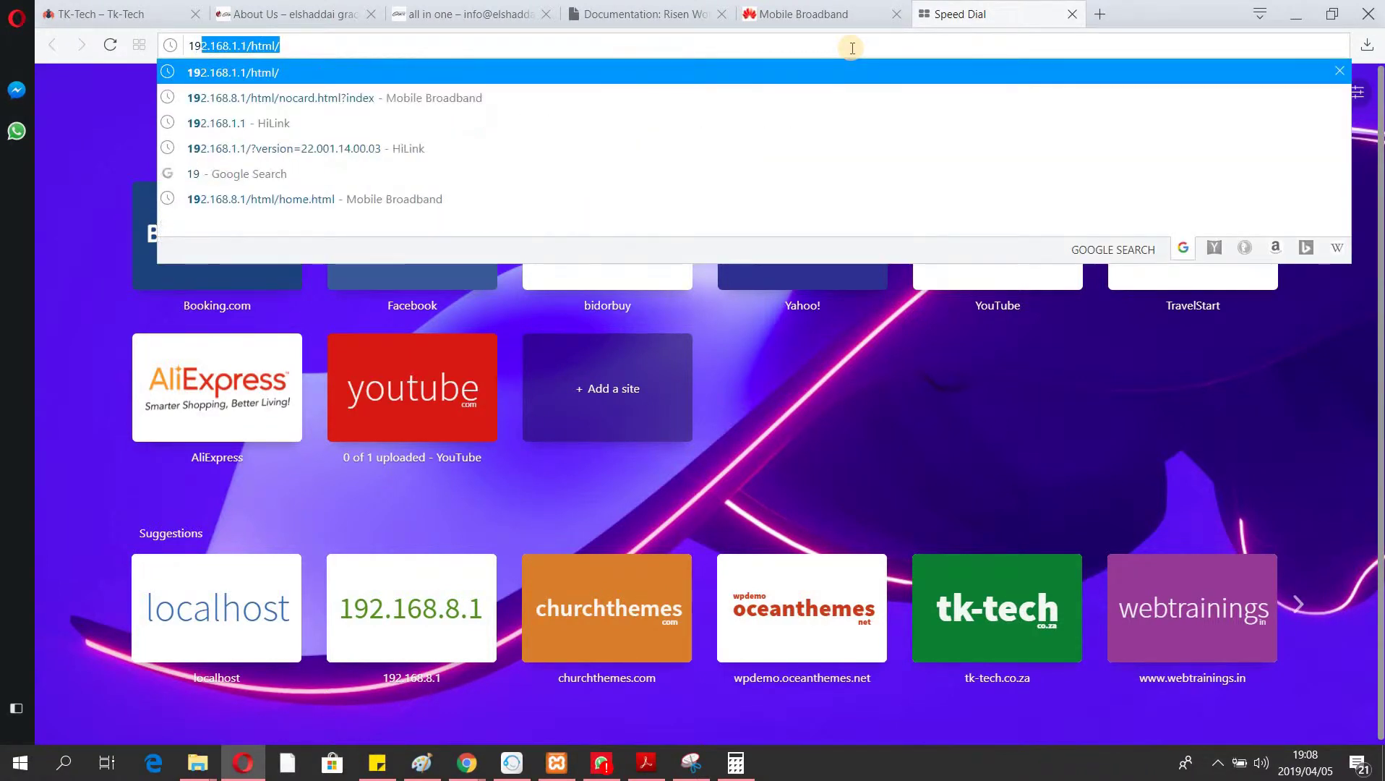
text(2.16)
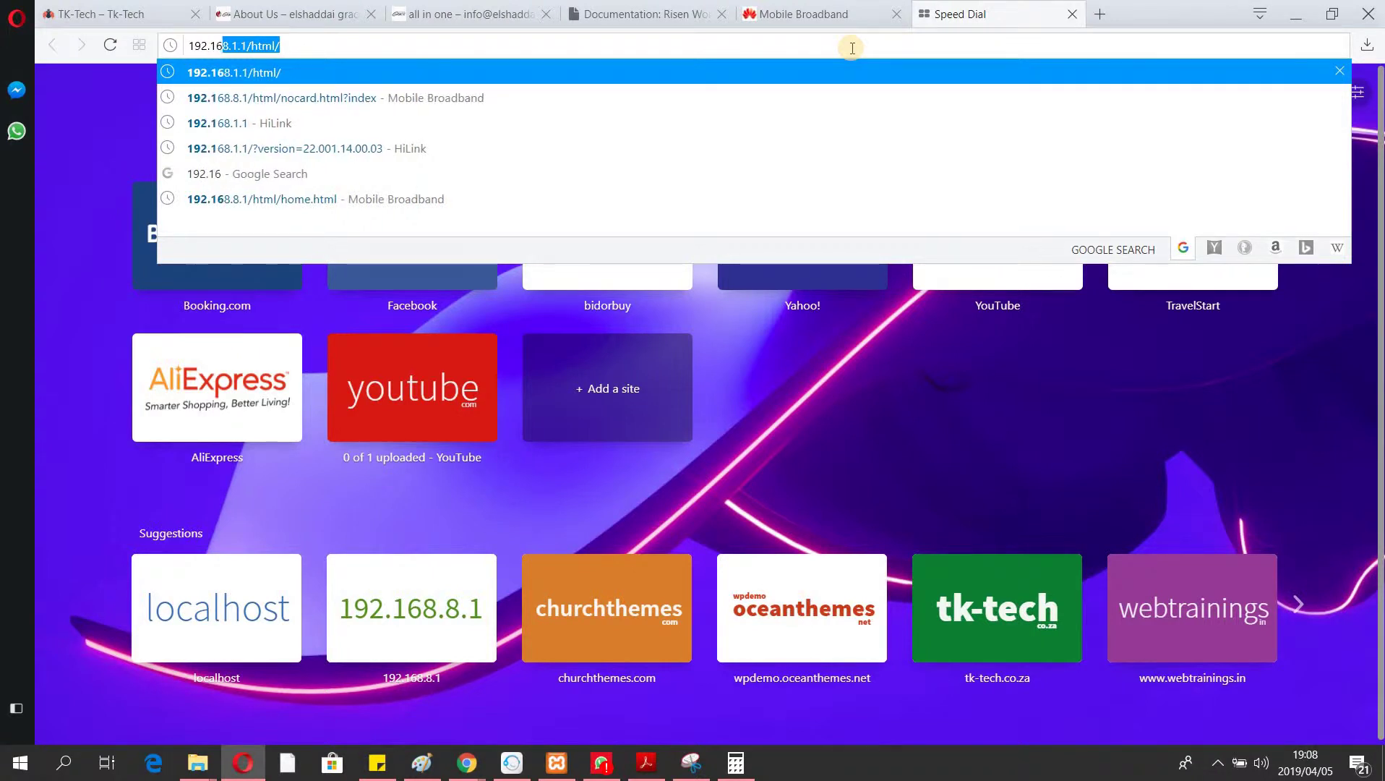
text(8.8.0)
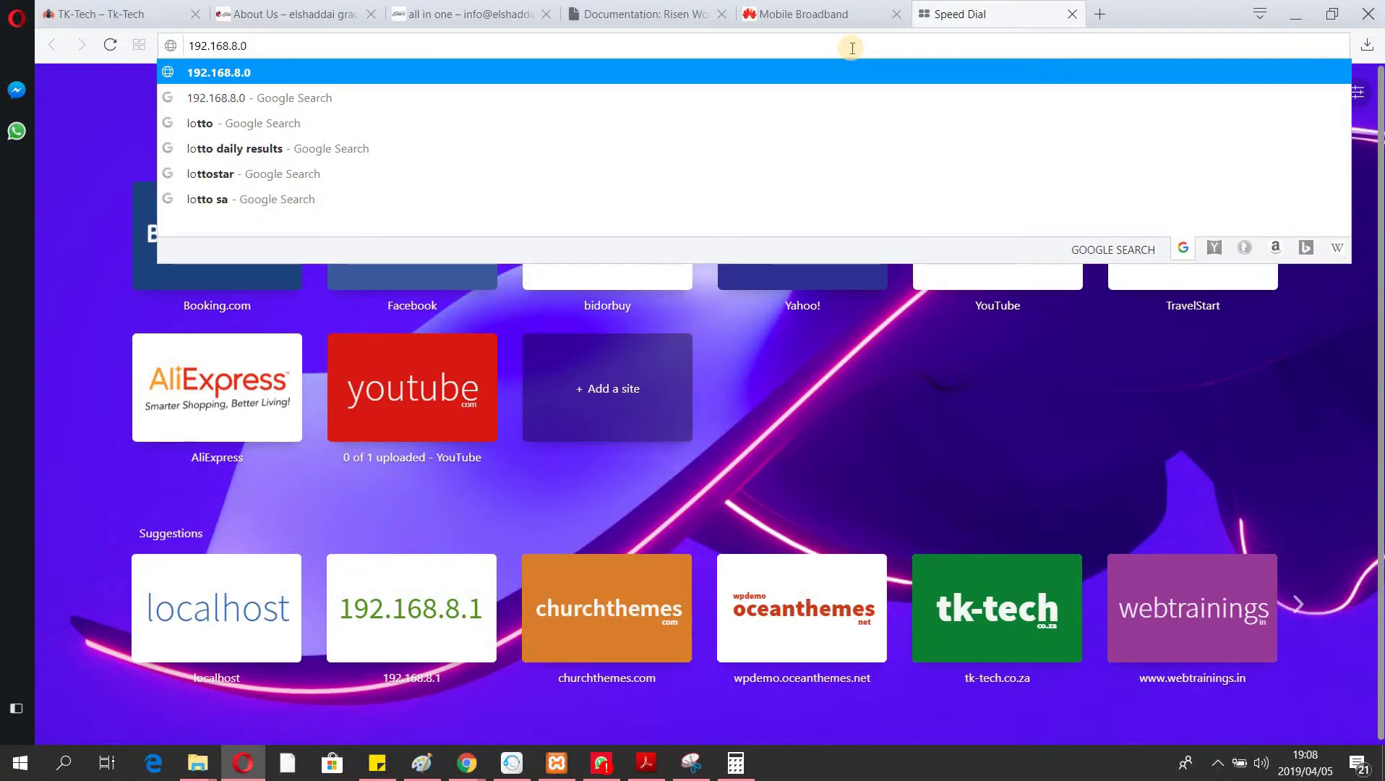
key(BackSpace)
text(1)
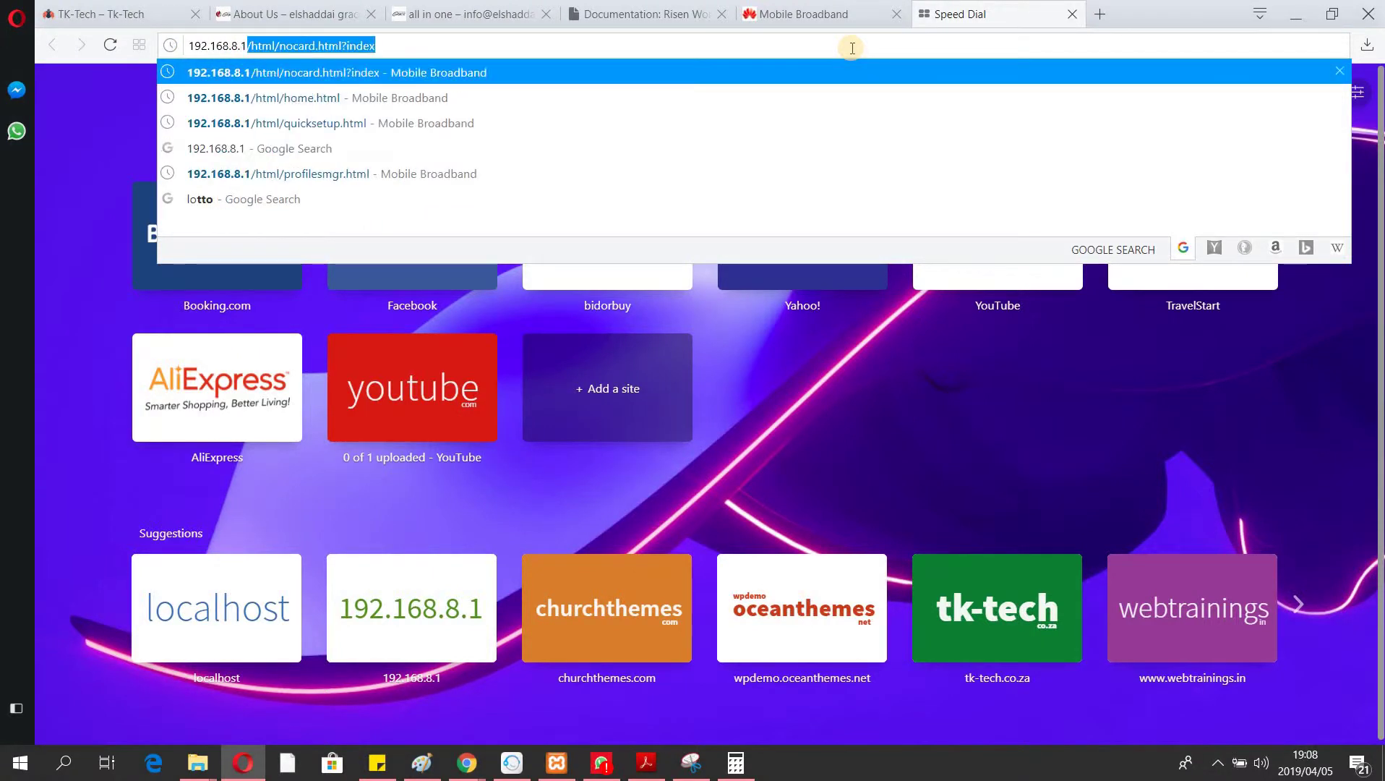
key(Return)
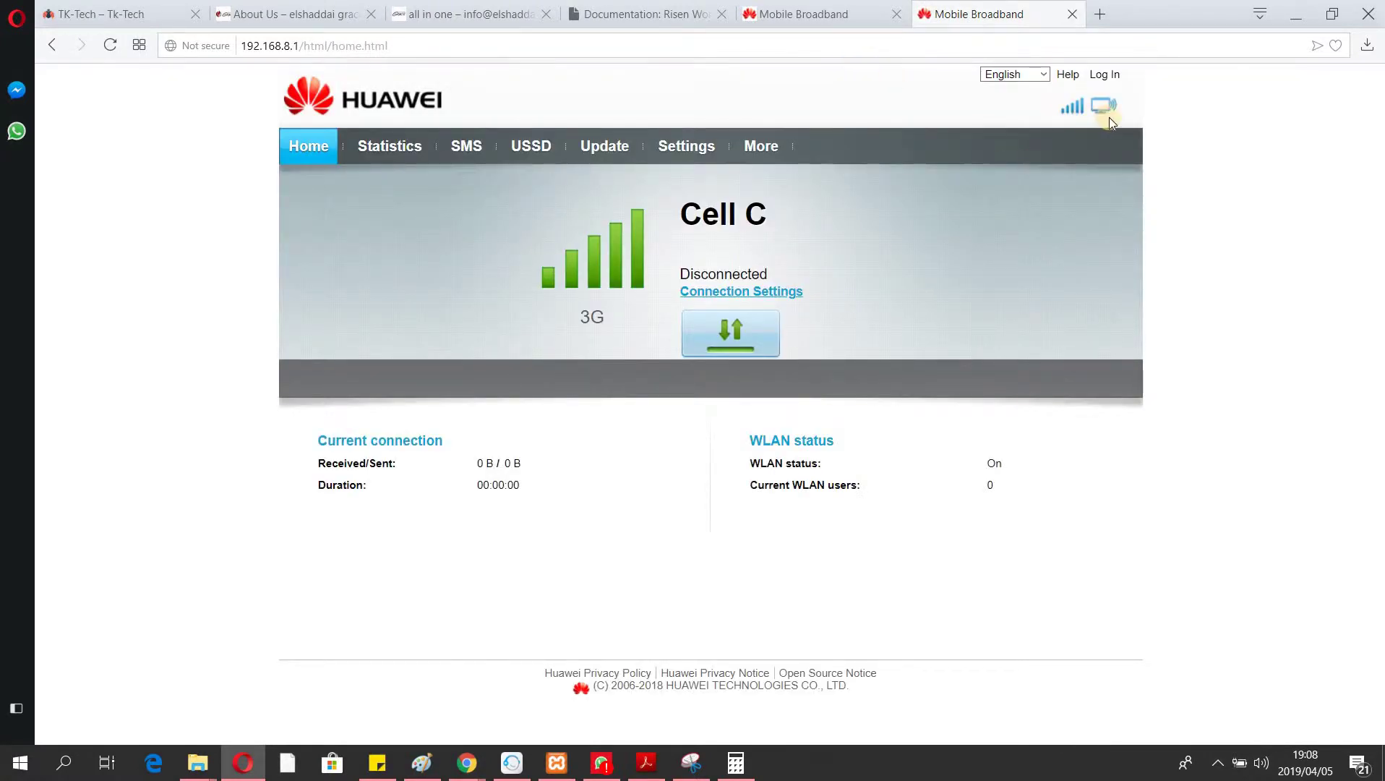
Submit a login as user 'admin1', then re-enter 'admin' as the user name after rejection.
click(1102, 74)
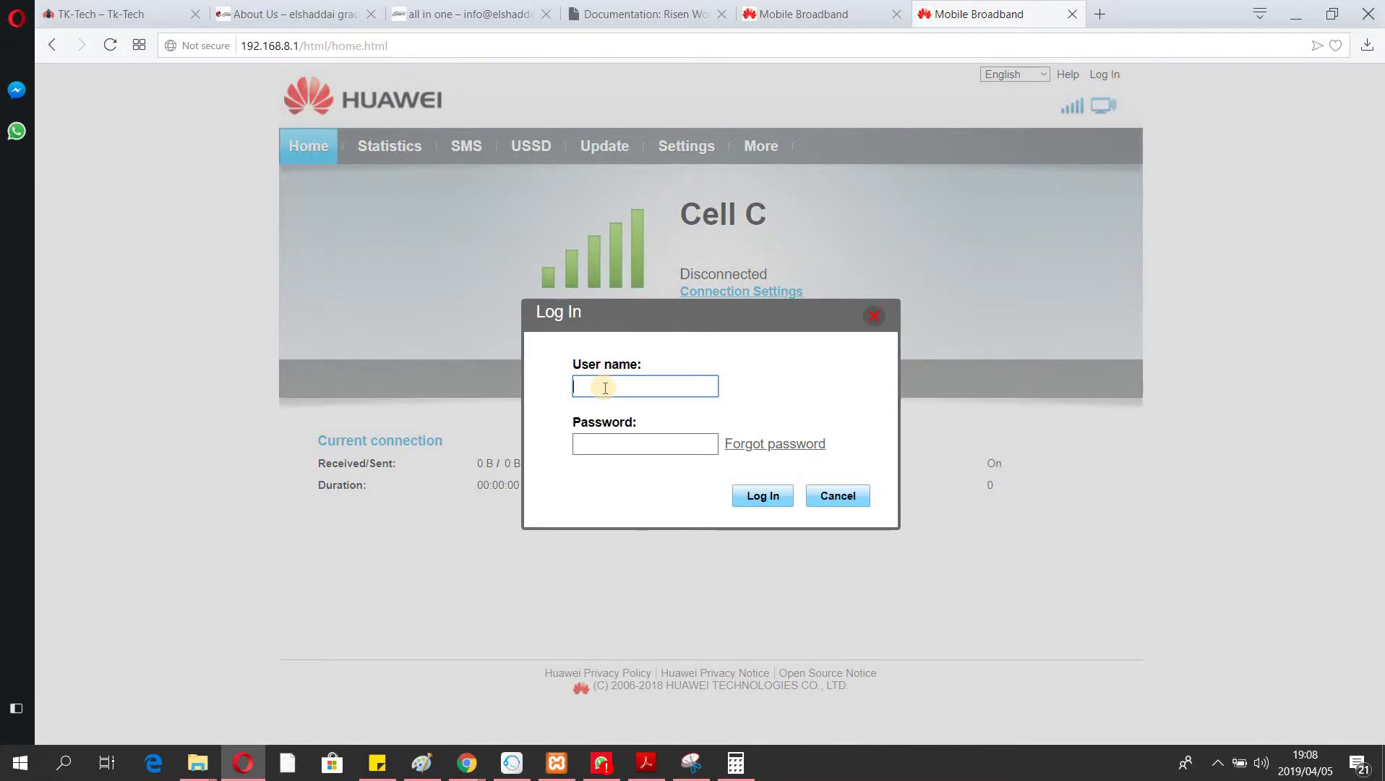
text(ad)
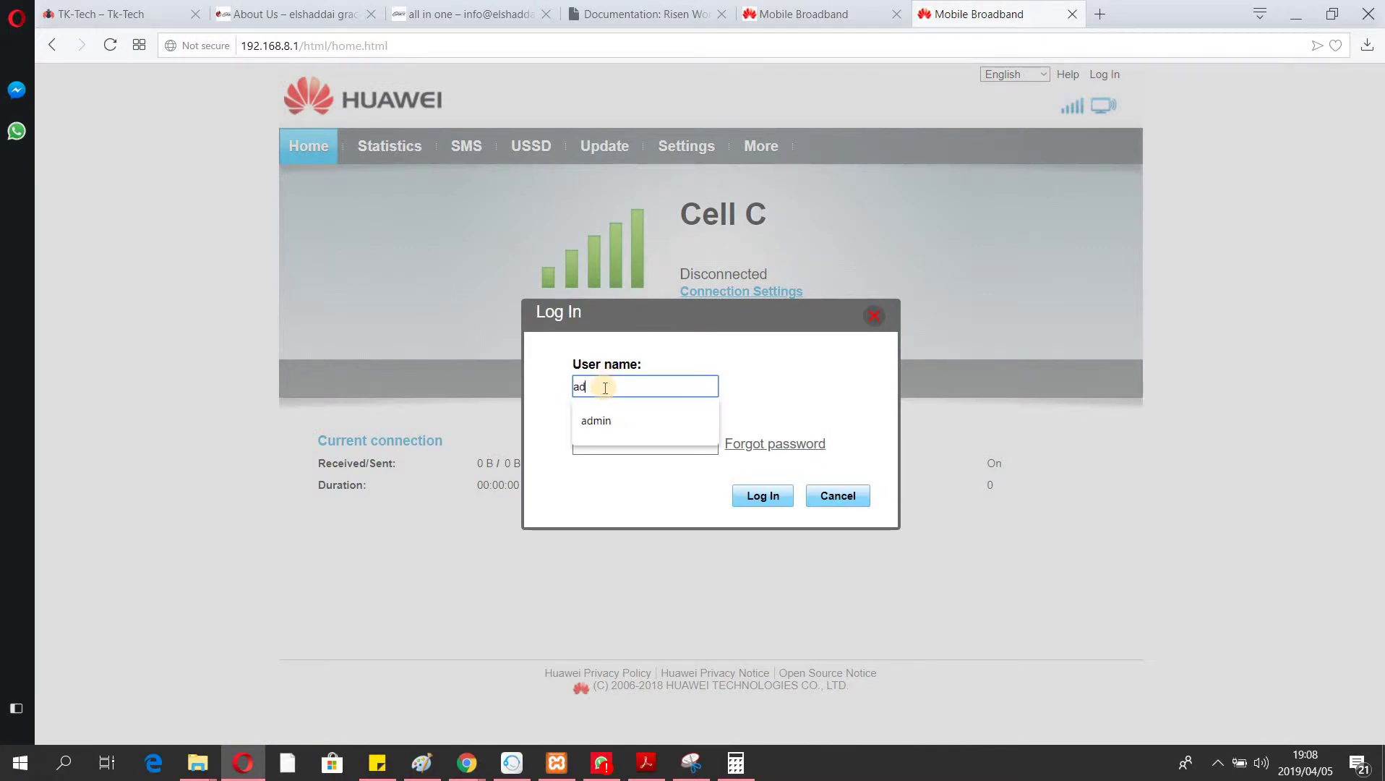
text(min1)
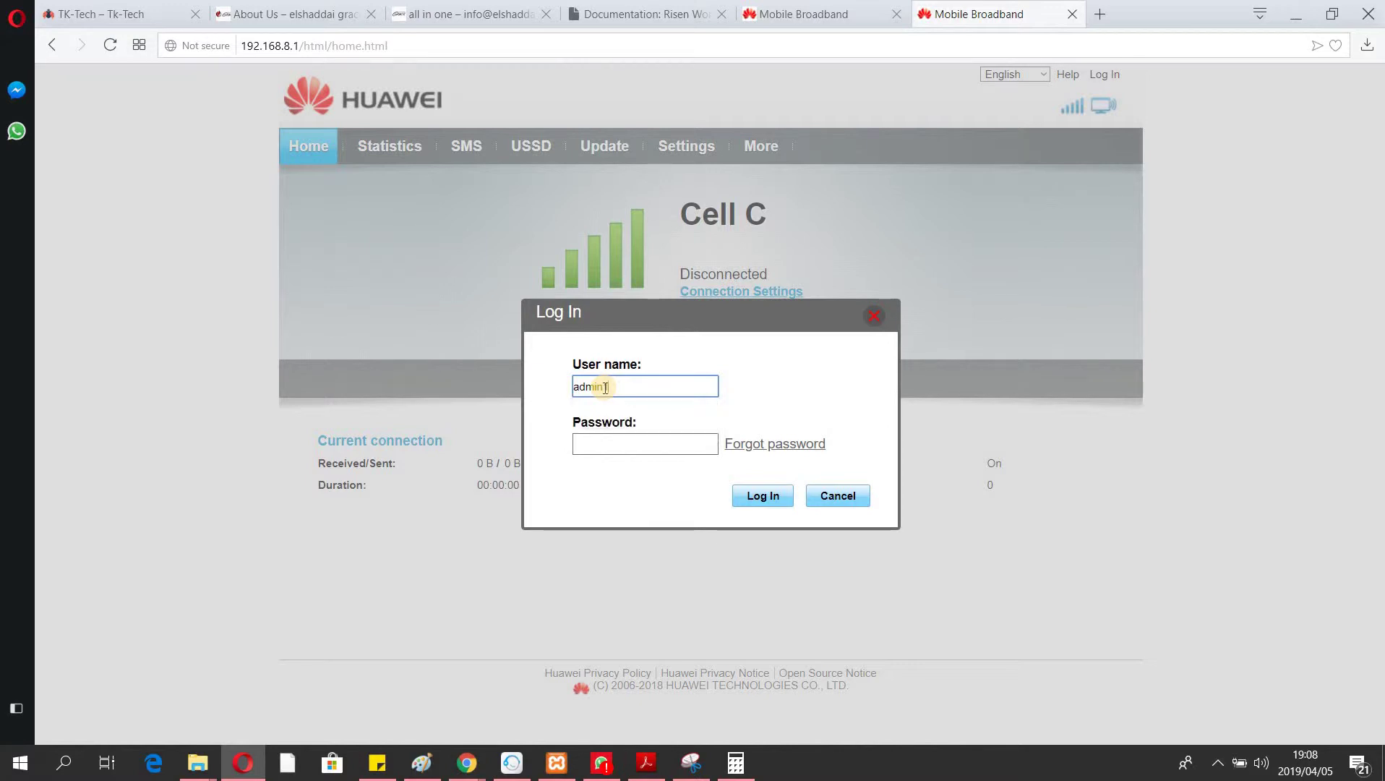
click(608, 442)
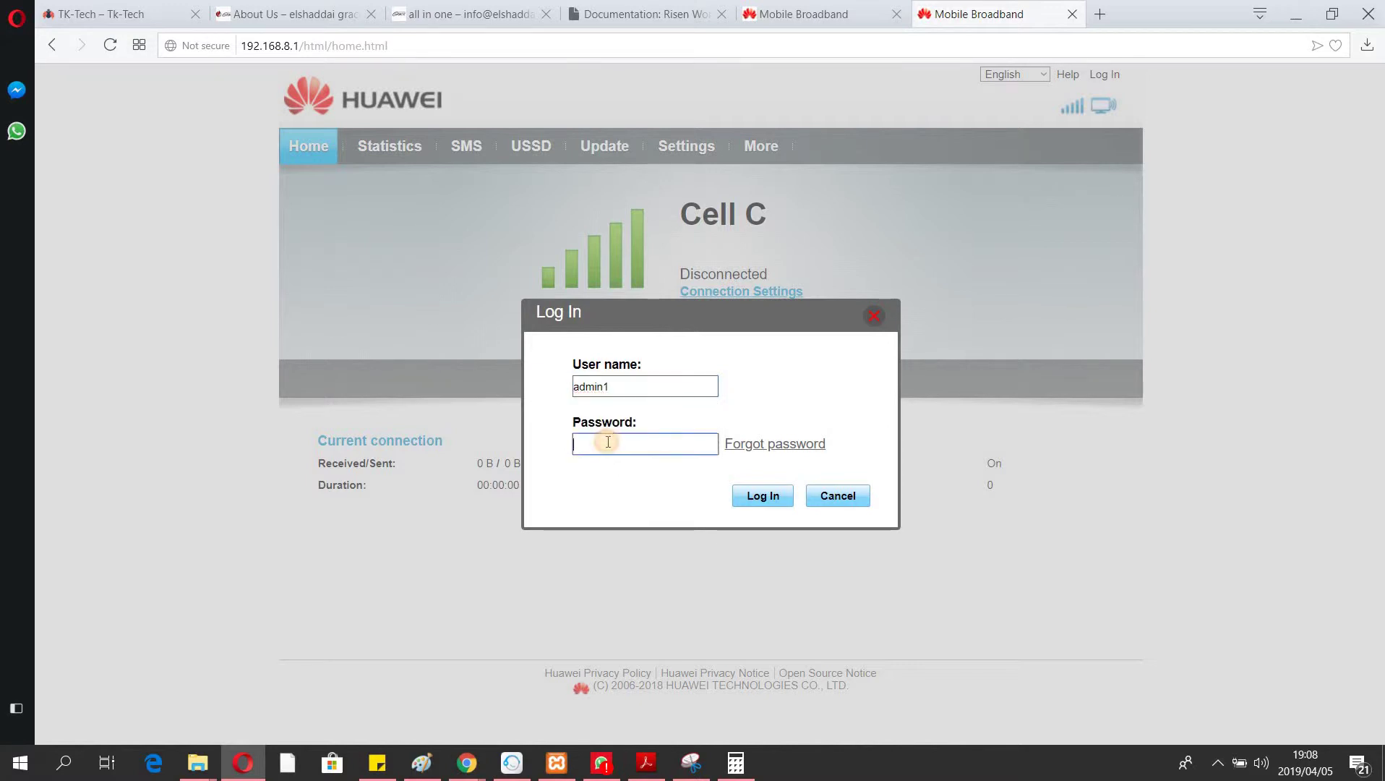
text(admin1)
key(Return)
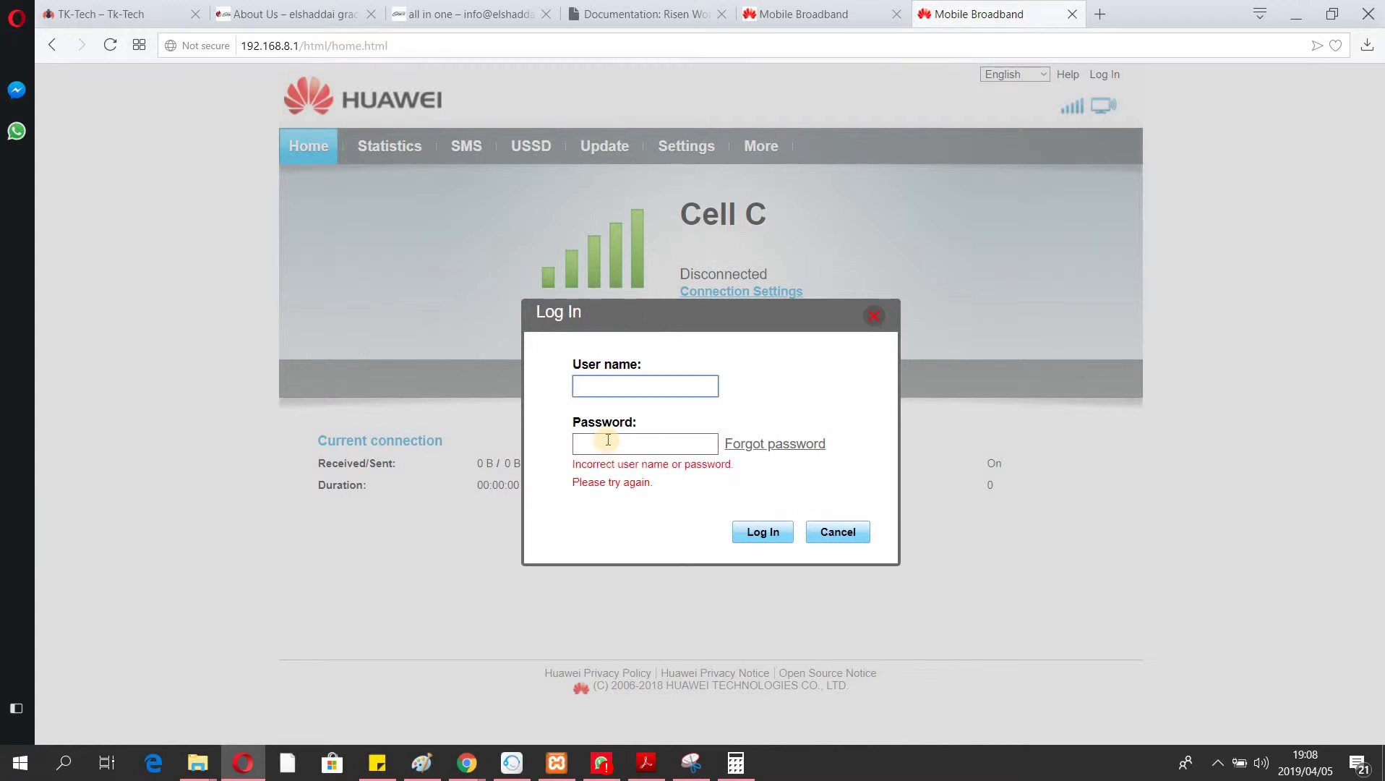
text(admin)
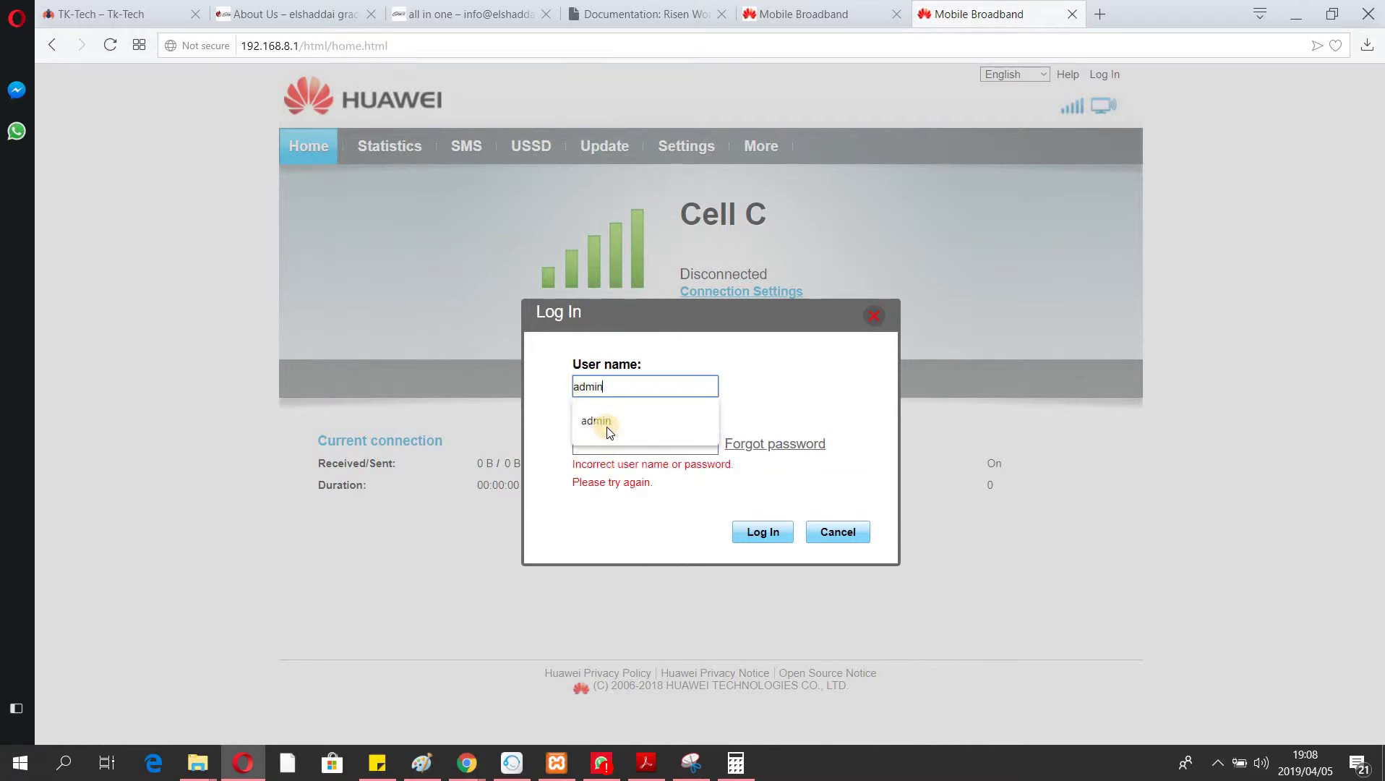
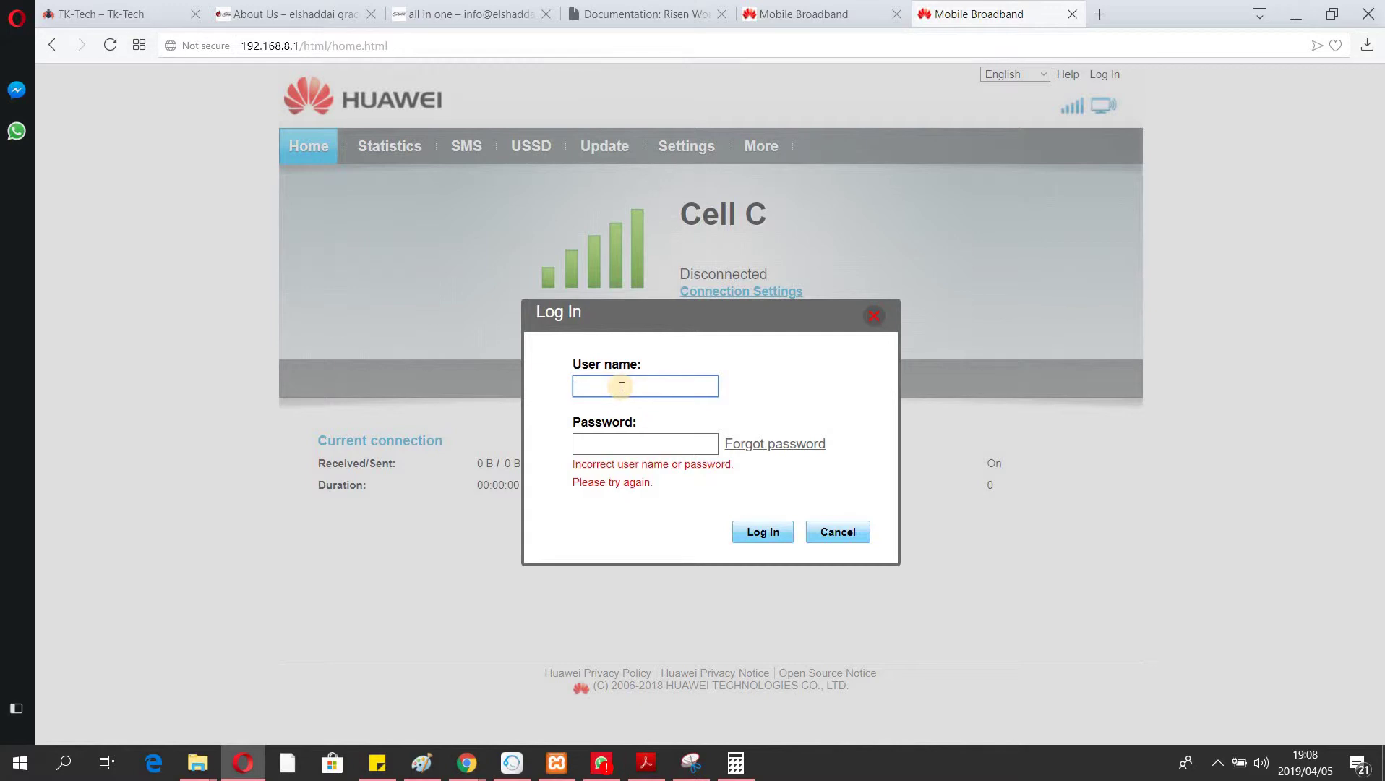
Log in as admin with the administrator password, correcting a typo in the user name.
text(admin)
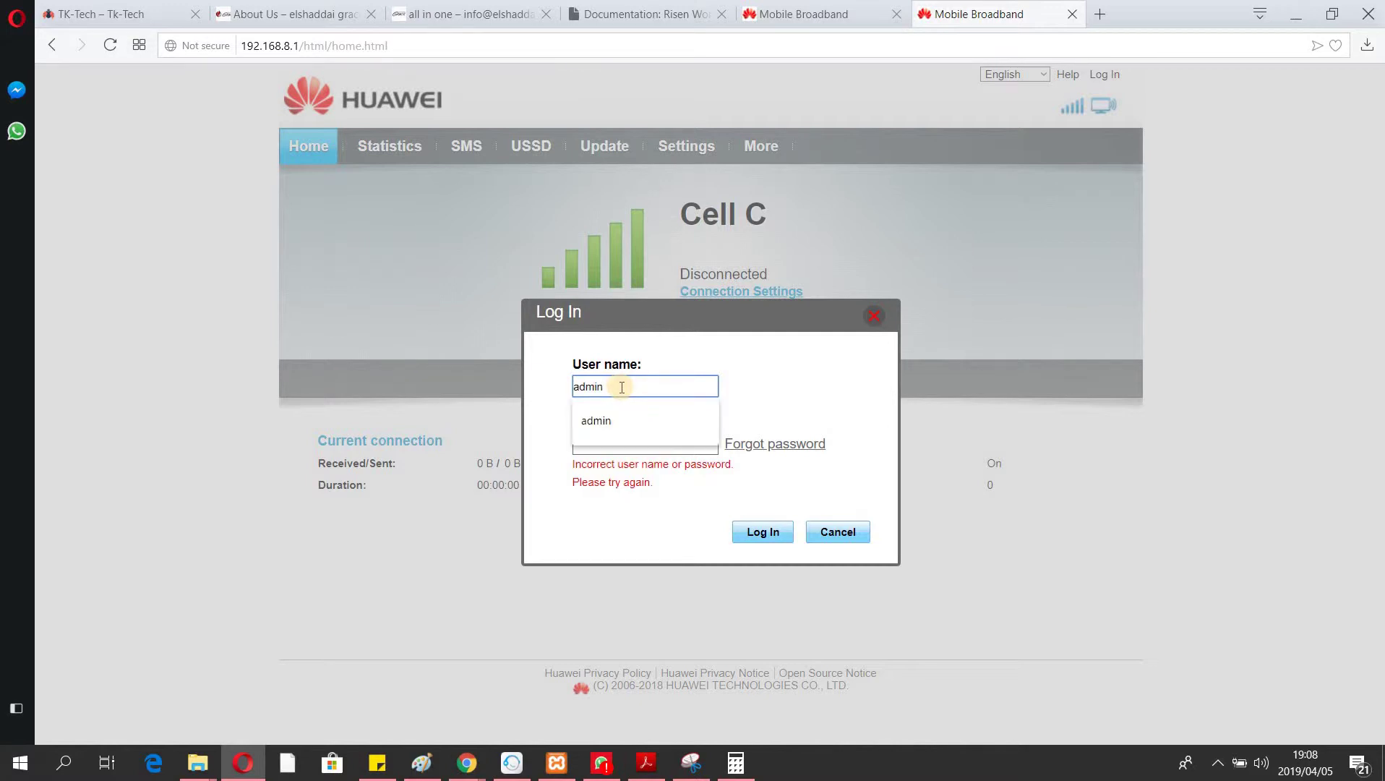
text(1)
key(Tab)
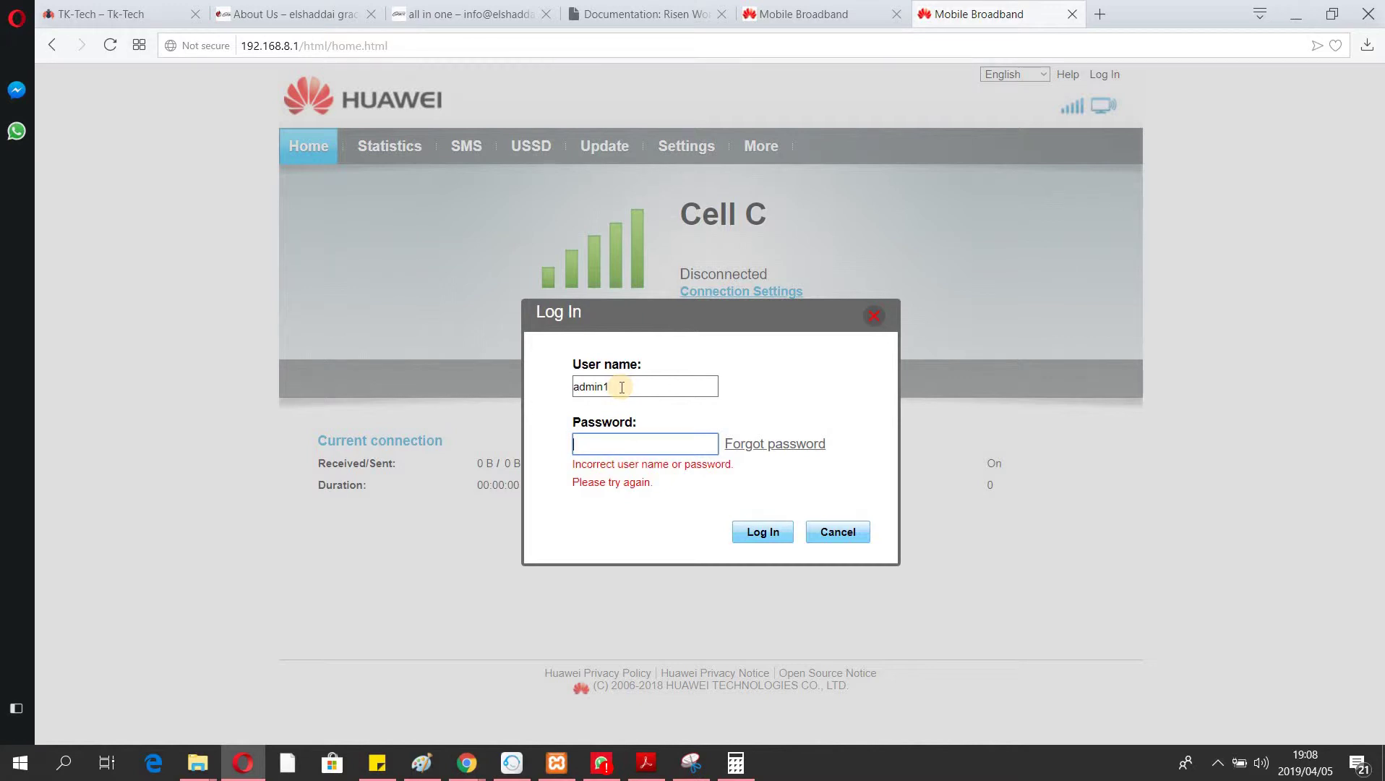
click(622, 387)
key(BackSpace)
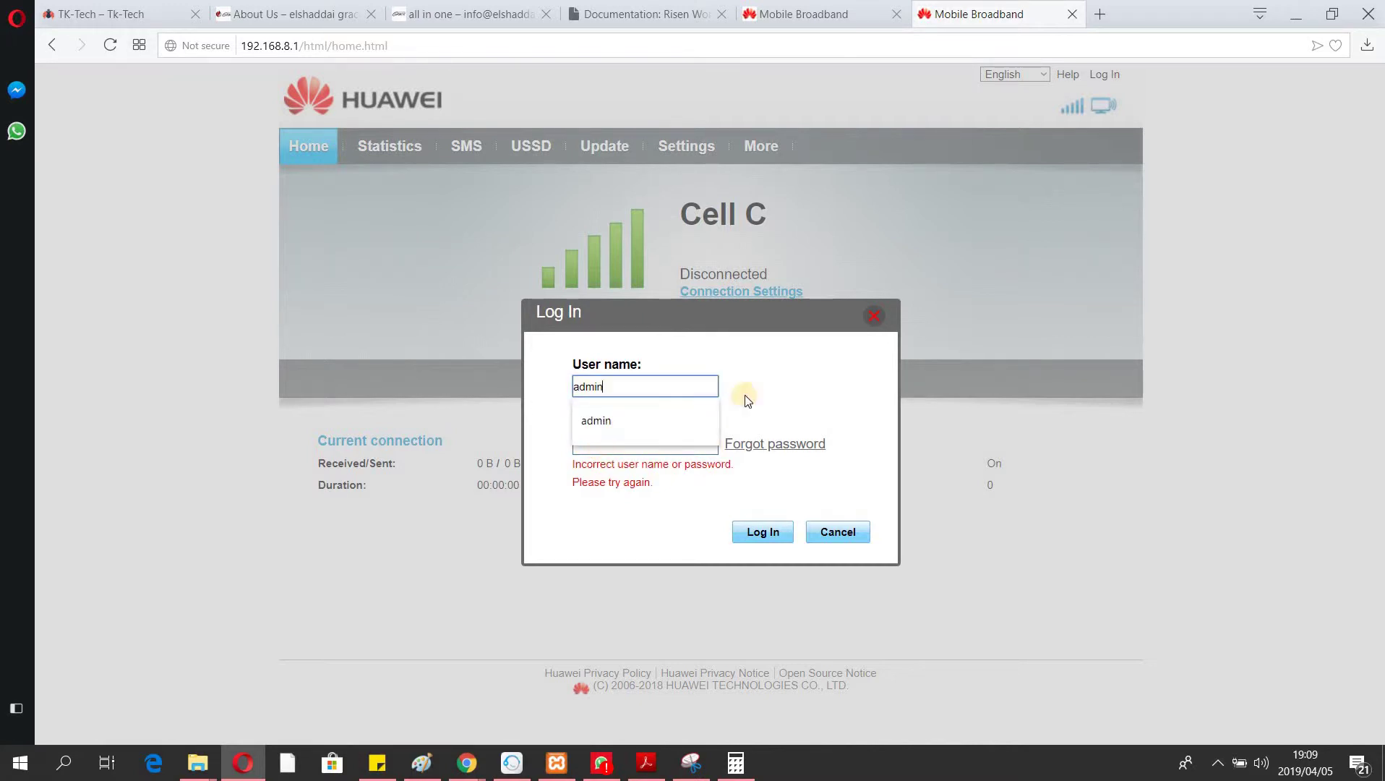
click(804, 364)
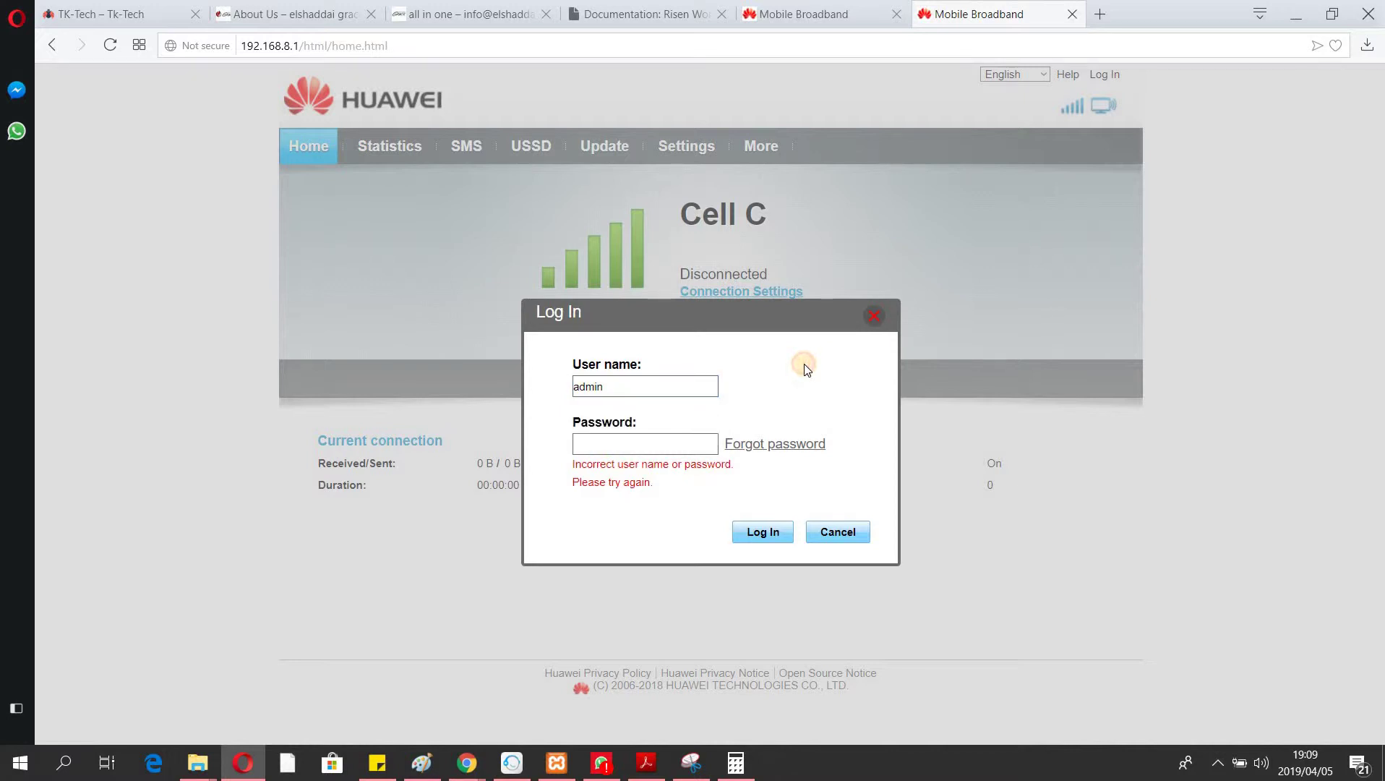
click(638, 444)
text(admin)
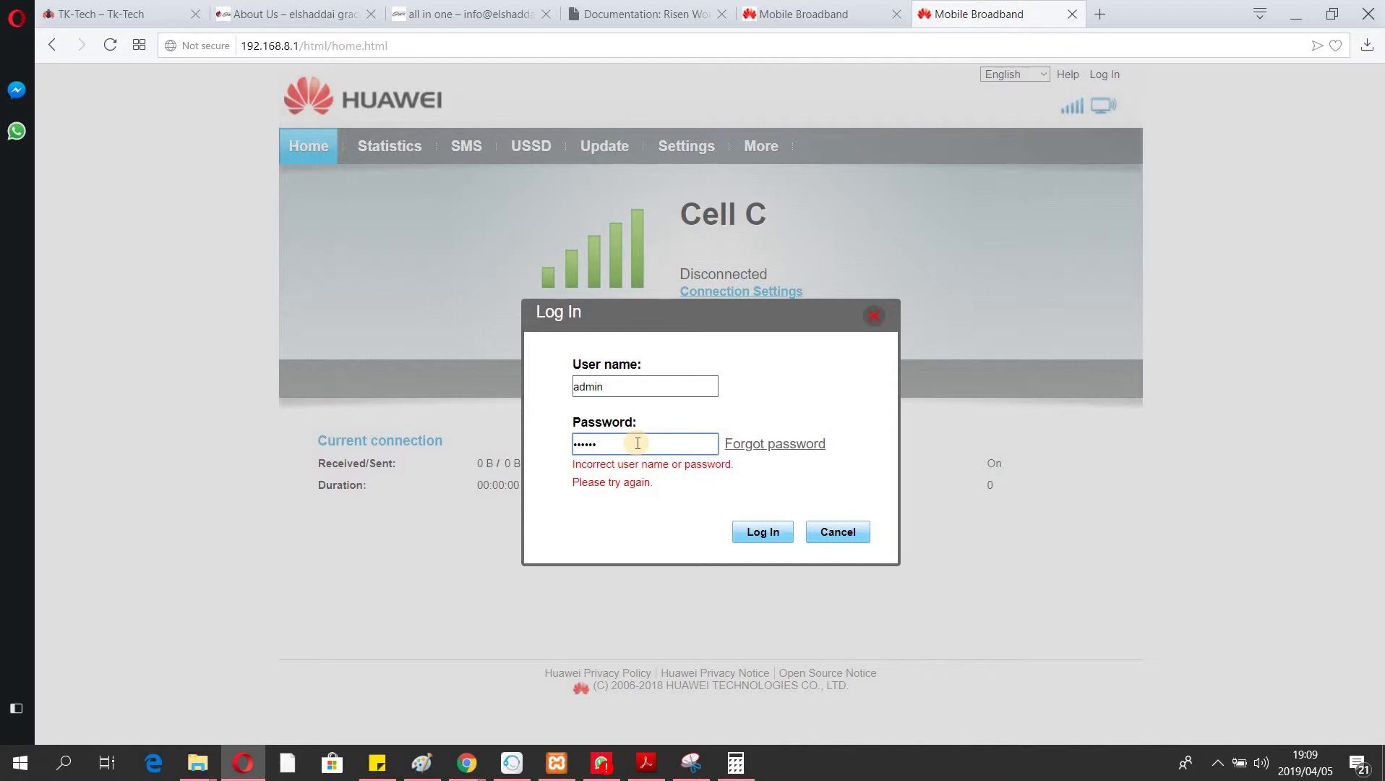
key(Return)
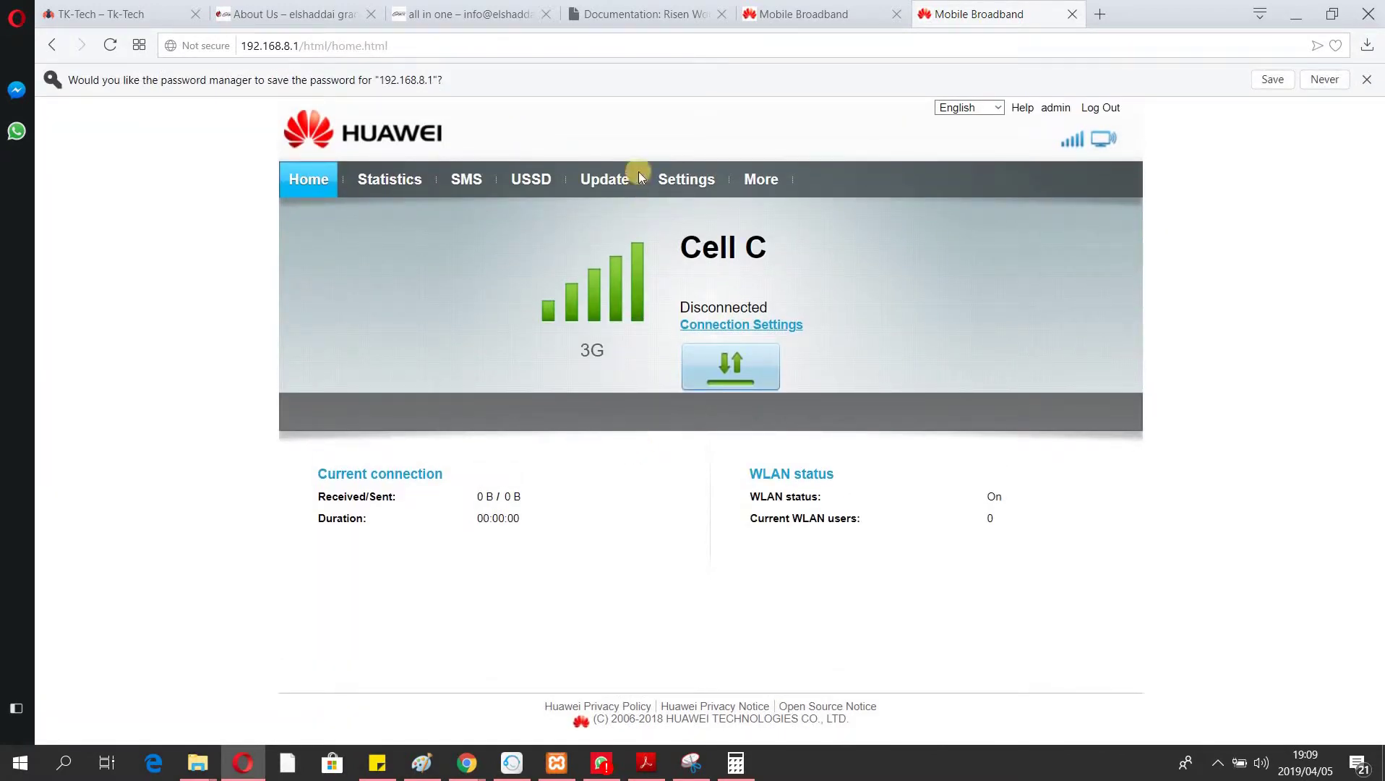
Enable Modify Password in the WLAN quick setup for HUAWEI-B315-CF93, then expand Dial-up.
click(680, 194)
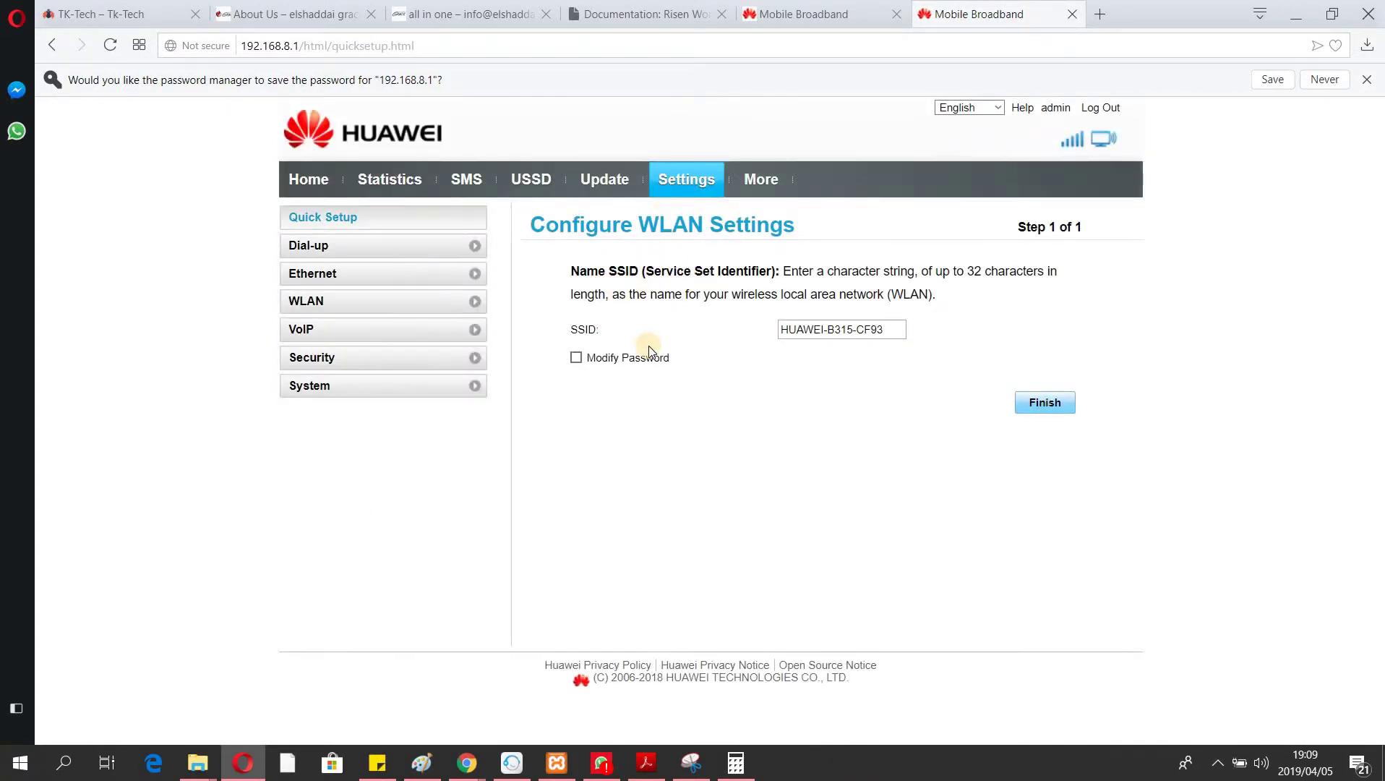
click(576, 359)
click(833, 361)
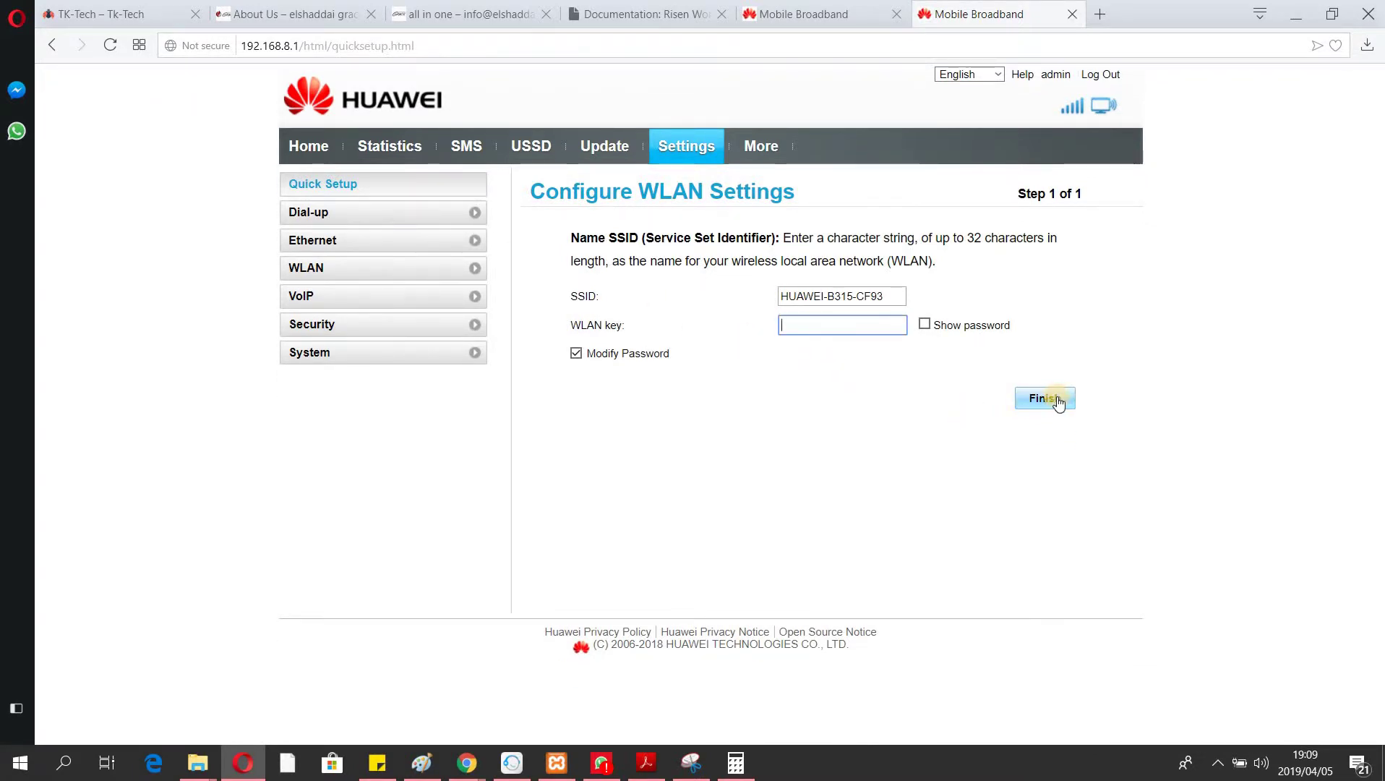
click(334, 217)
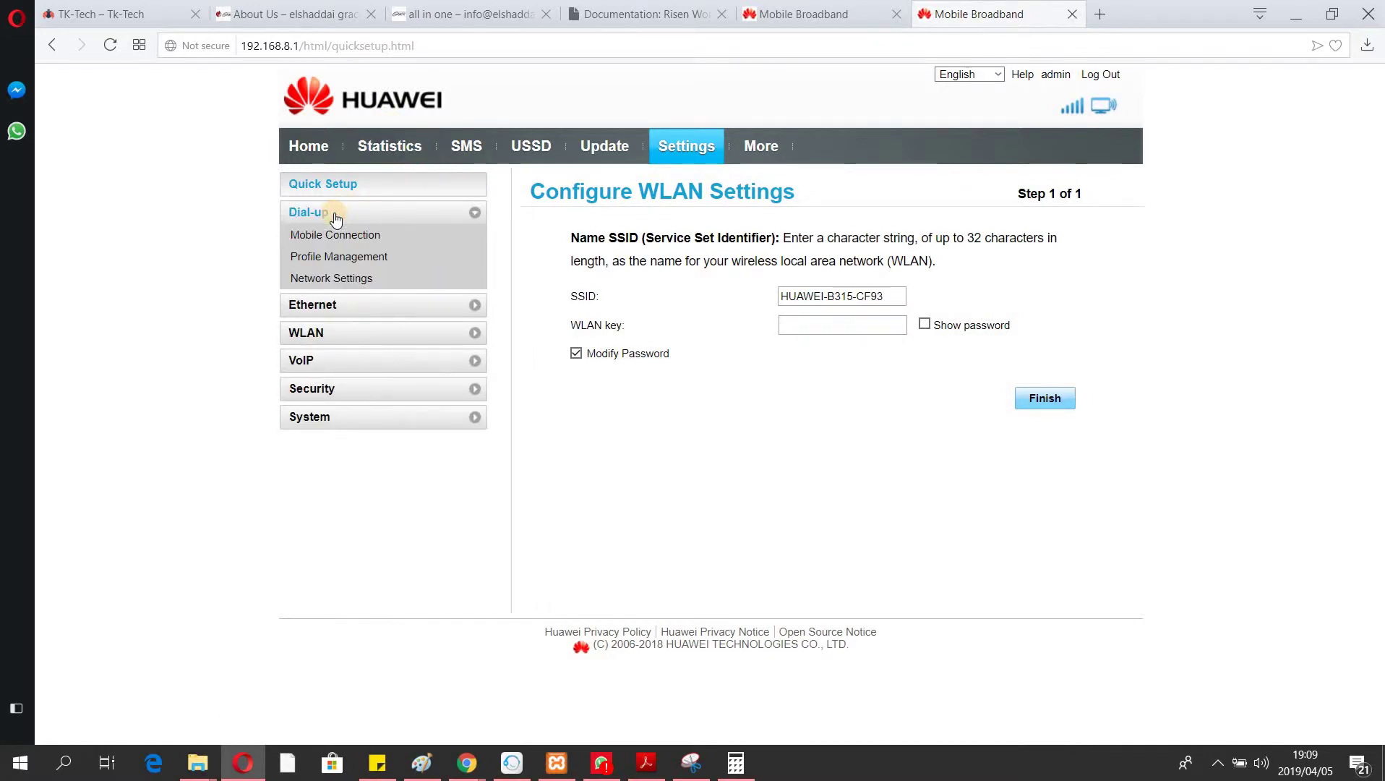
On Mobile Connection, apply data roaming as enabled, then switch it back to Disable.
click(335, 235)
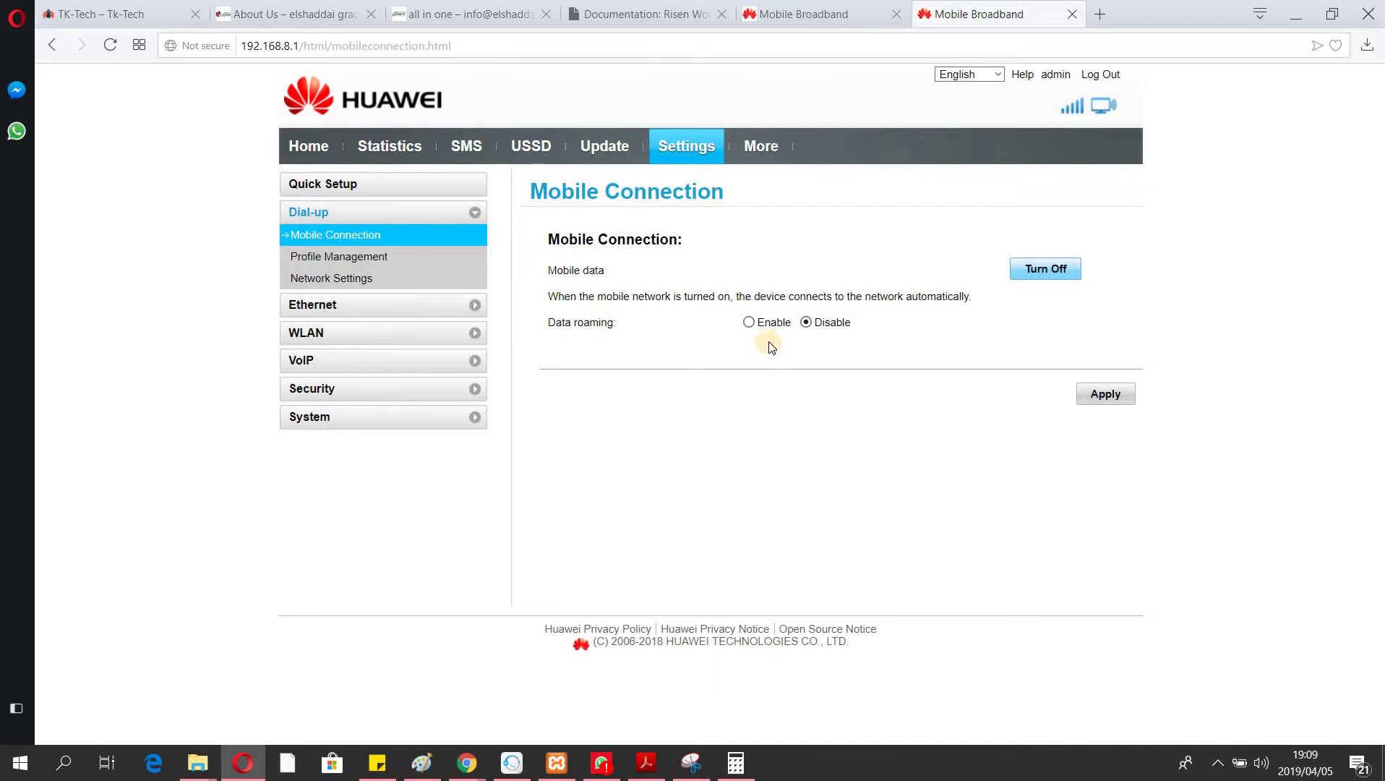
click(750, 326)
click(1112, 396)
click(807, 323)
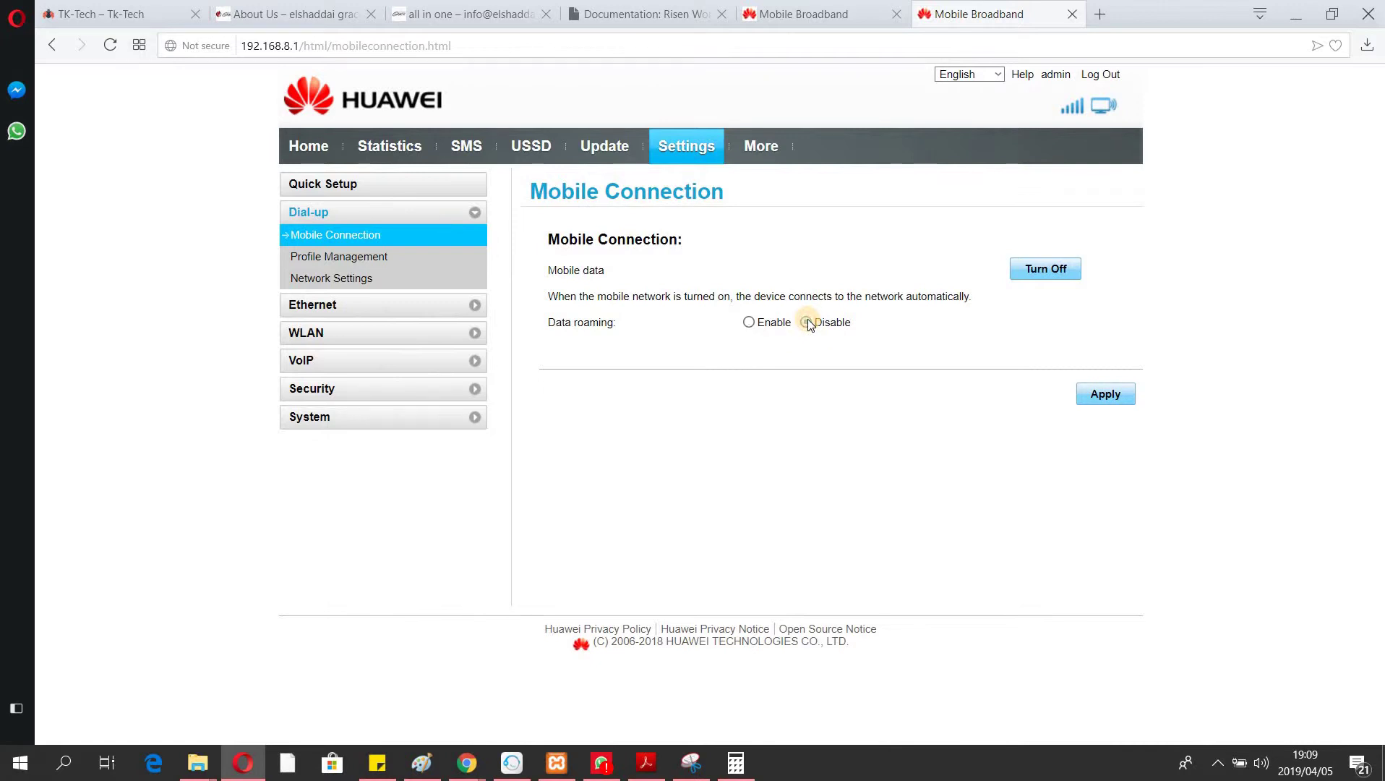
On Profile Management, check the Cell C(default) profile list, then begin a new profile.
click(359, 266)
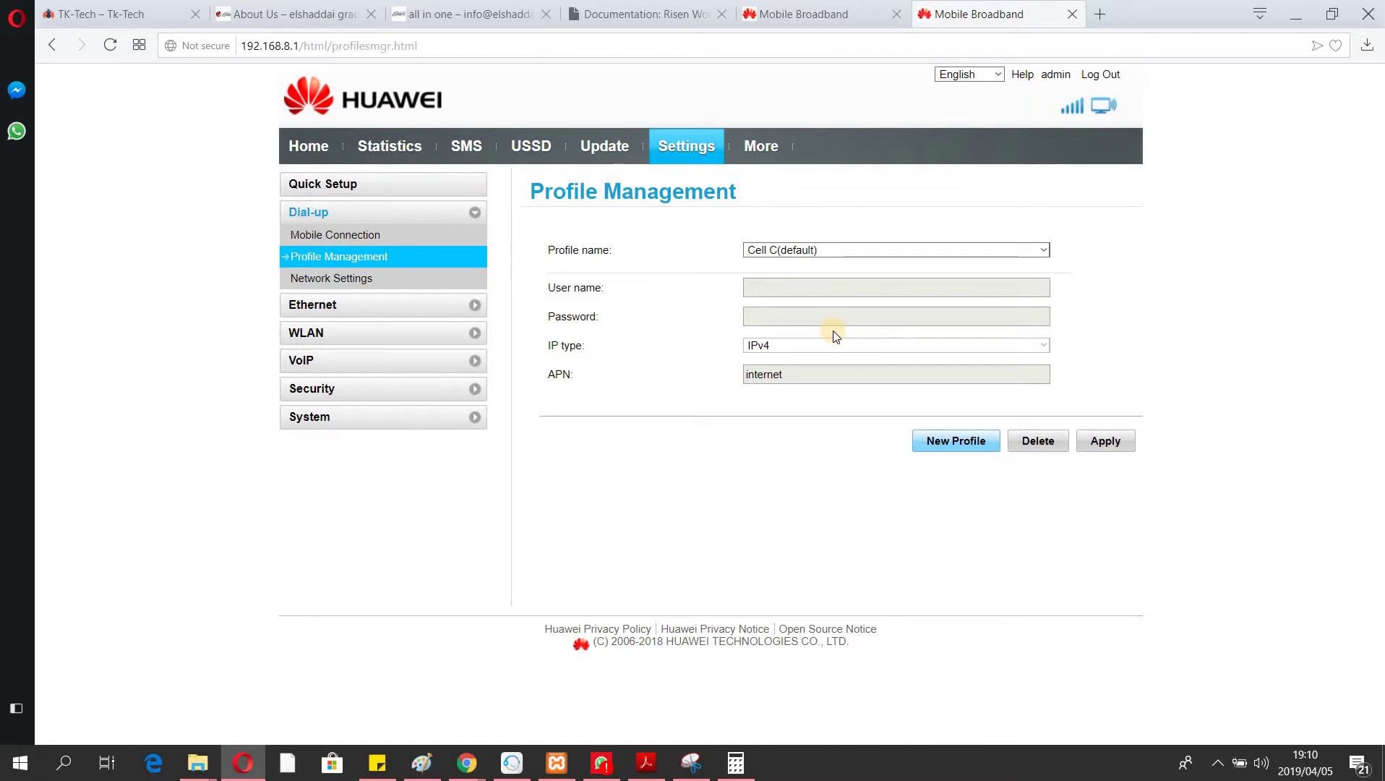
click(896, 250)
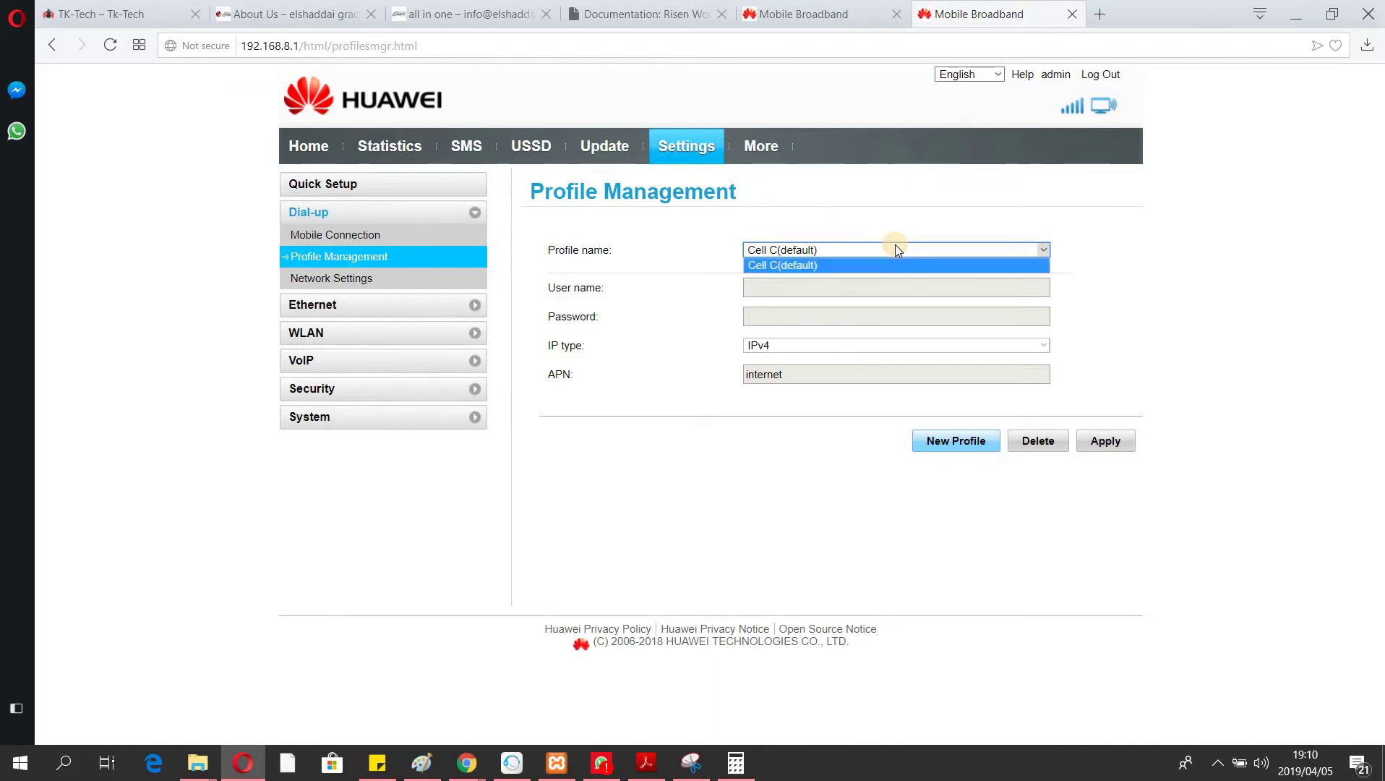
click(895, 249)
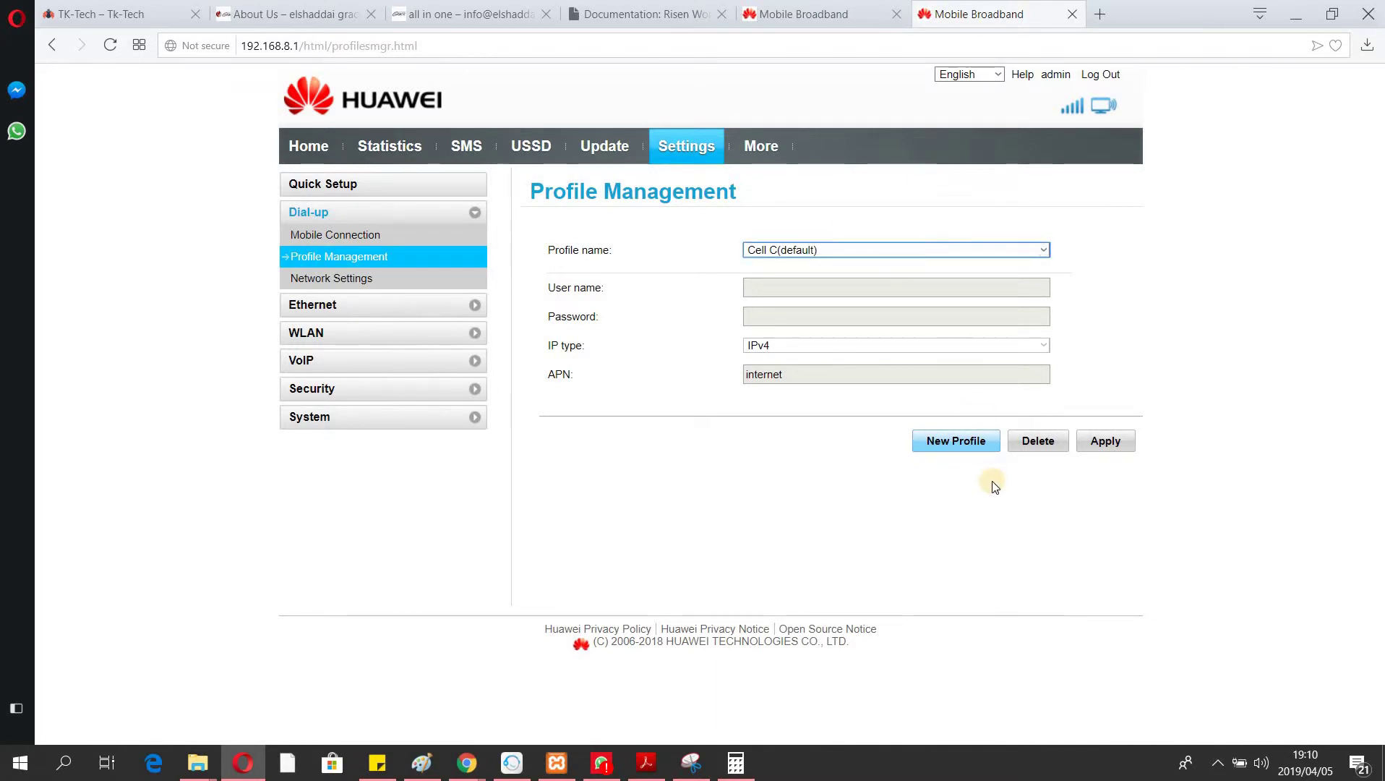
click(954, 441)
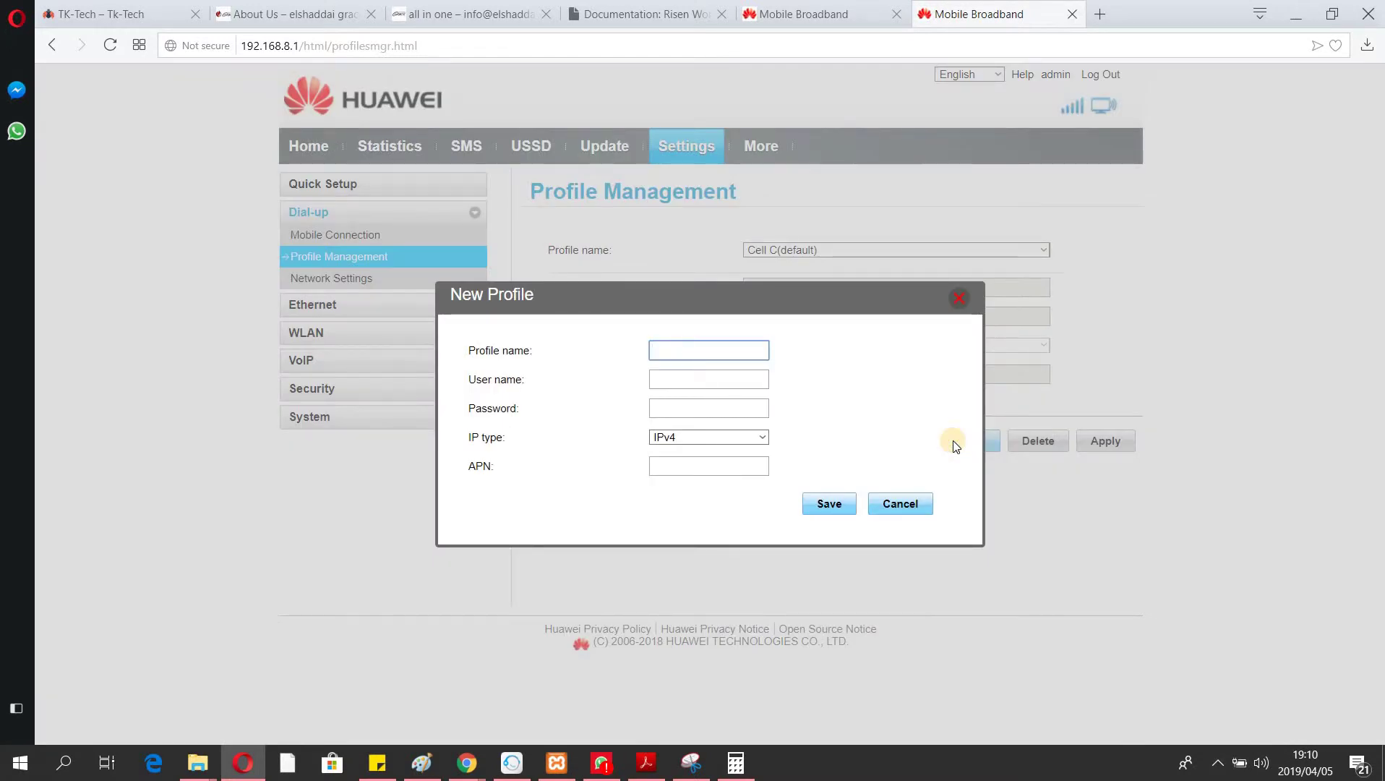
Save a new profile 'afrihost' with APN afrihost and apply it as the default.
text(afrihost)
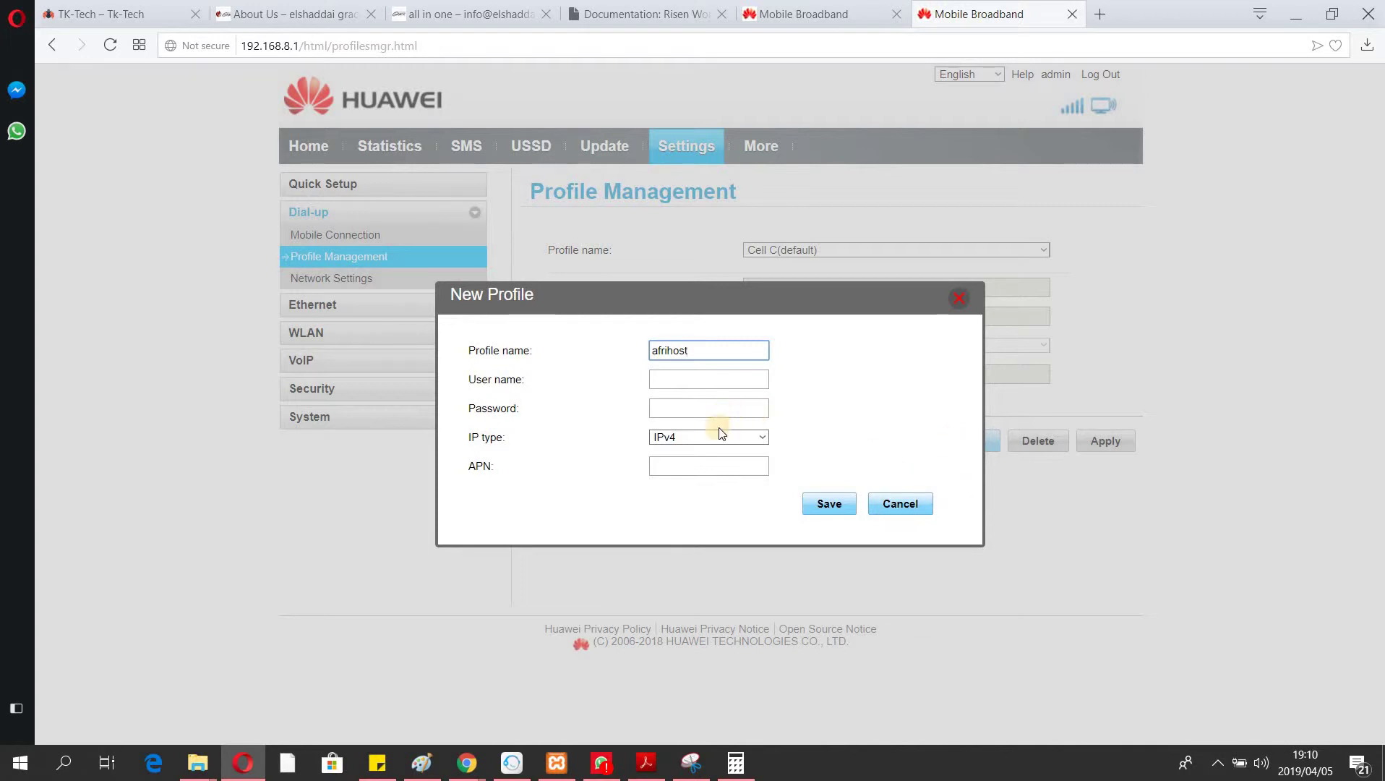
click(687, 464)
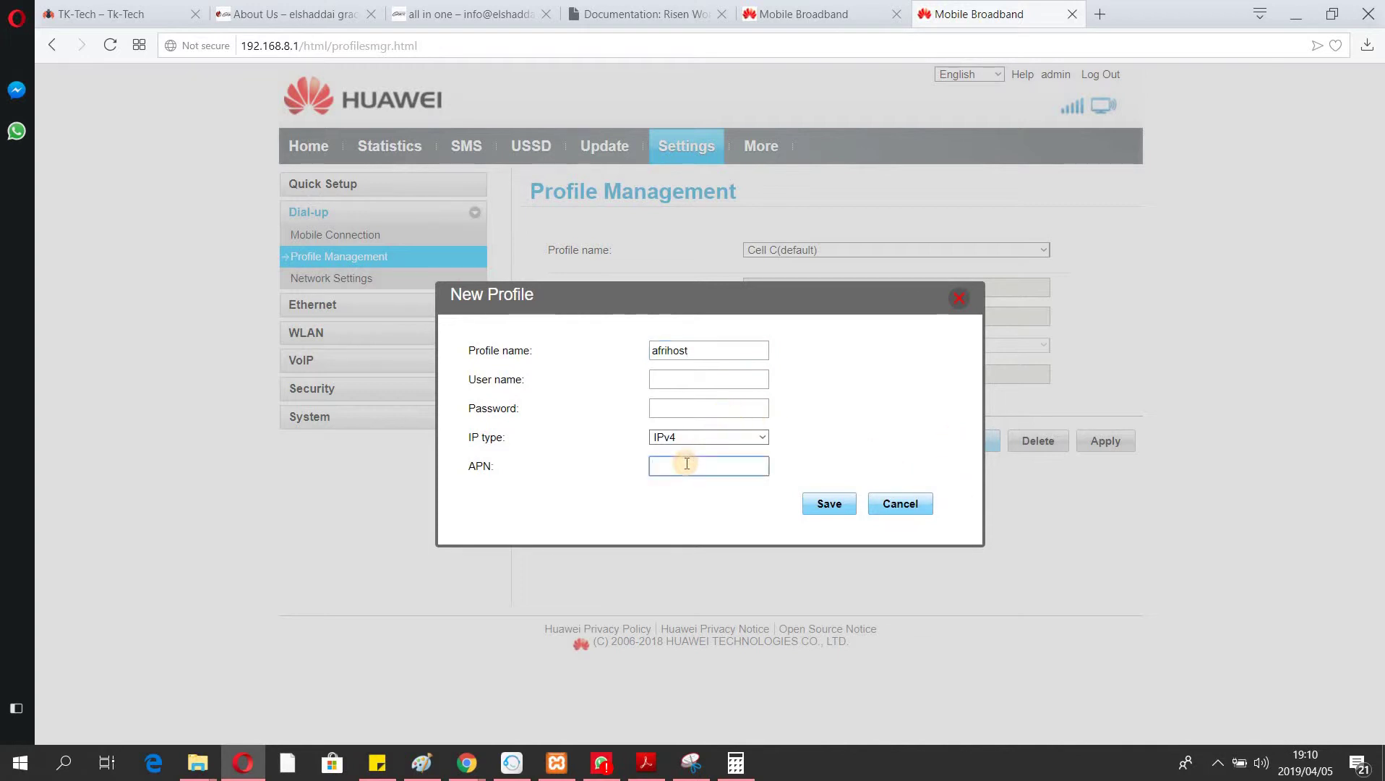
text(afrihost)
click(829, 507)
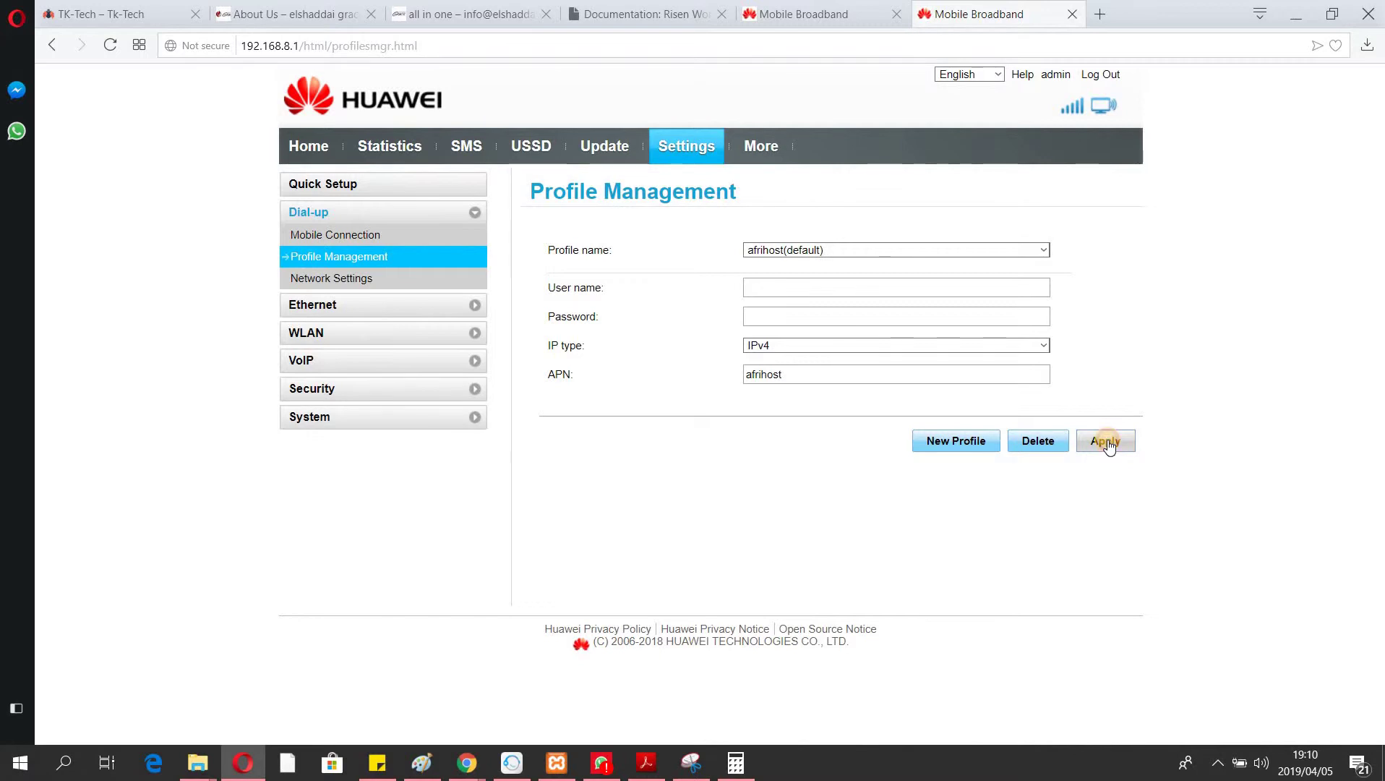
click(1219, 762)
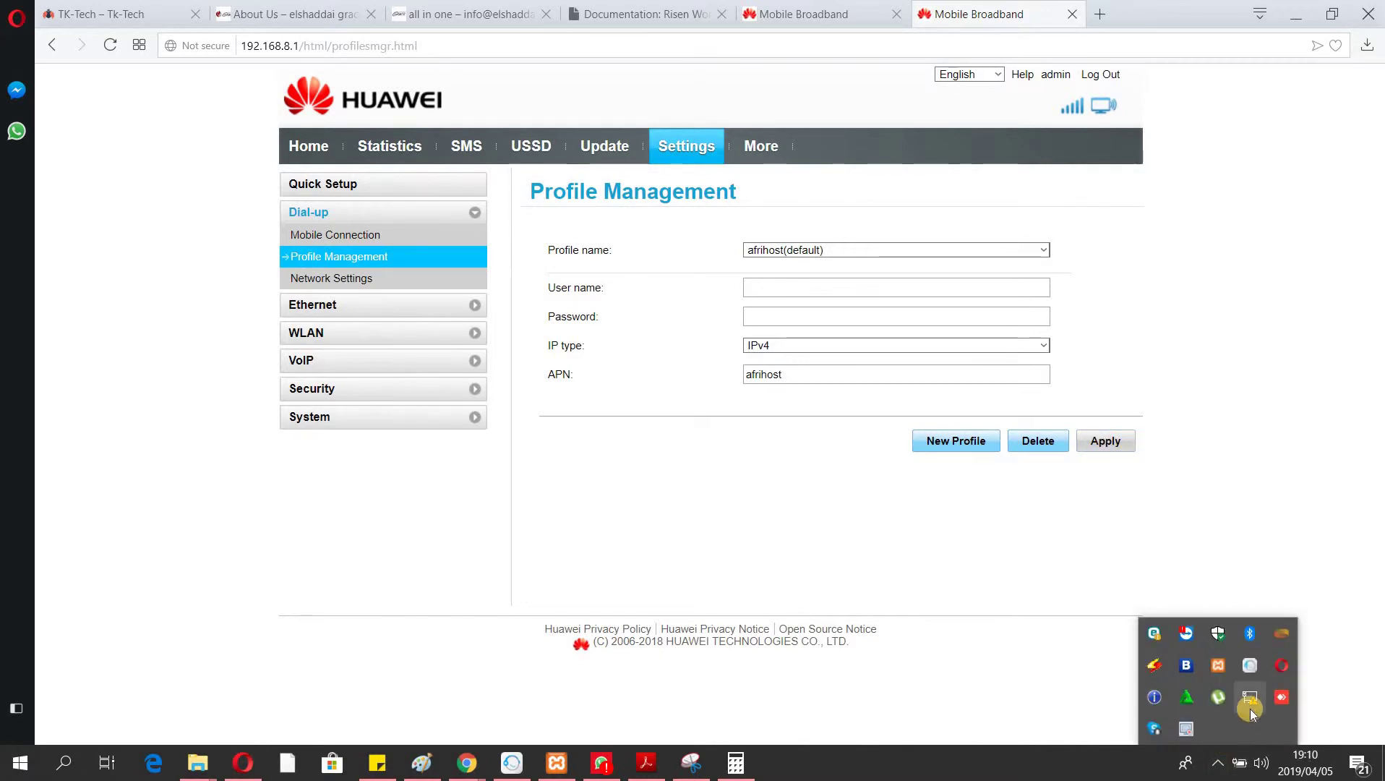
click(1106, 443)
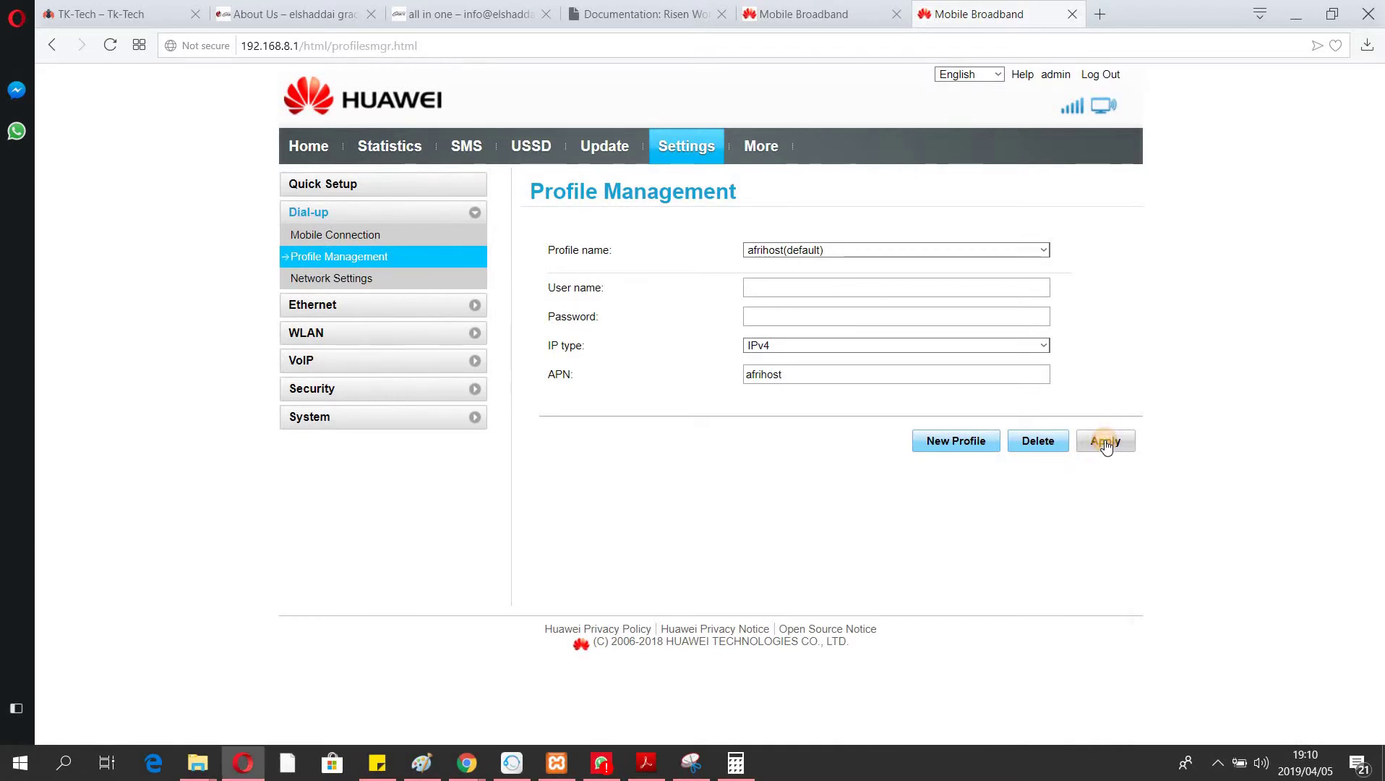
Set Preferred mode to 4G only with Network Search on Auto and apply it.
click(349, 281)
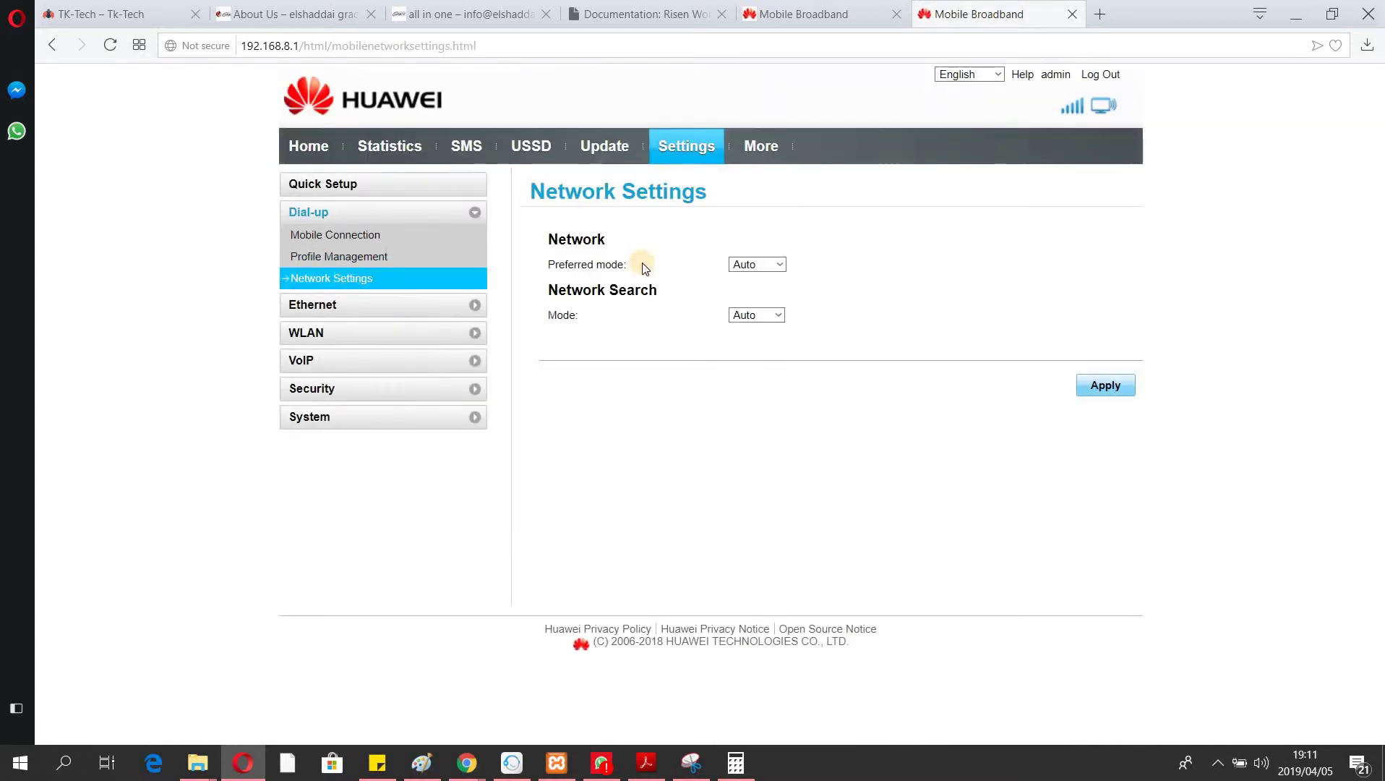
click(769, 268)
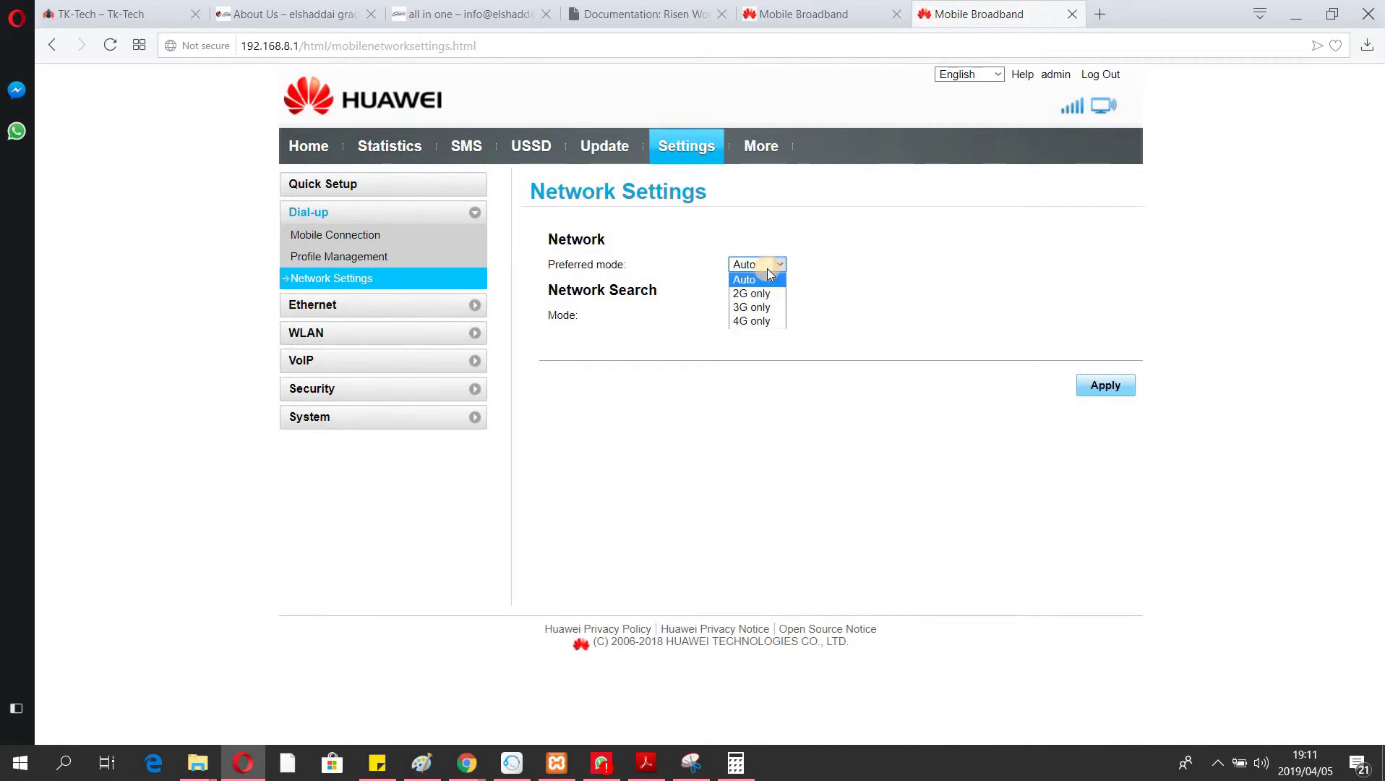
click(756, 321)
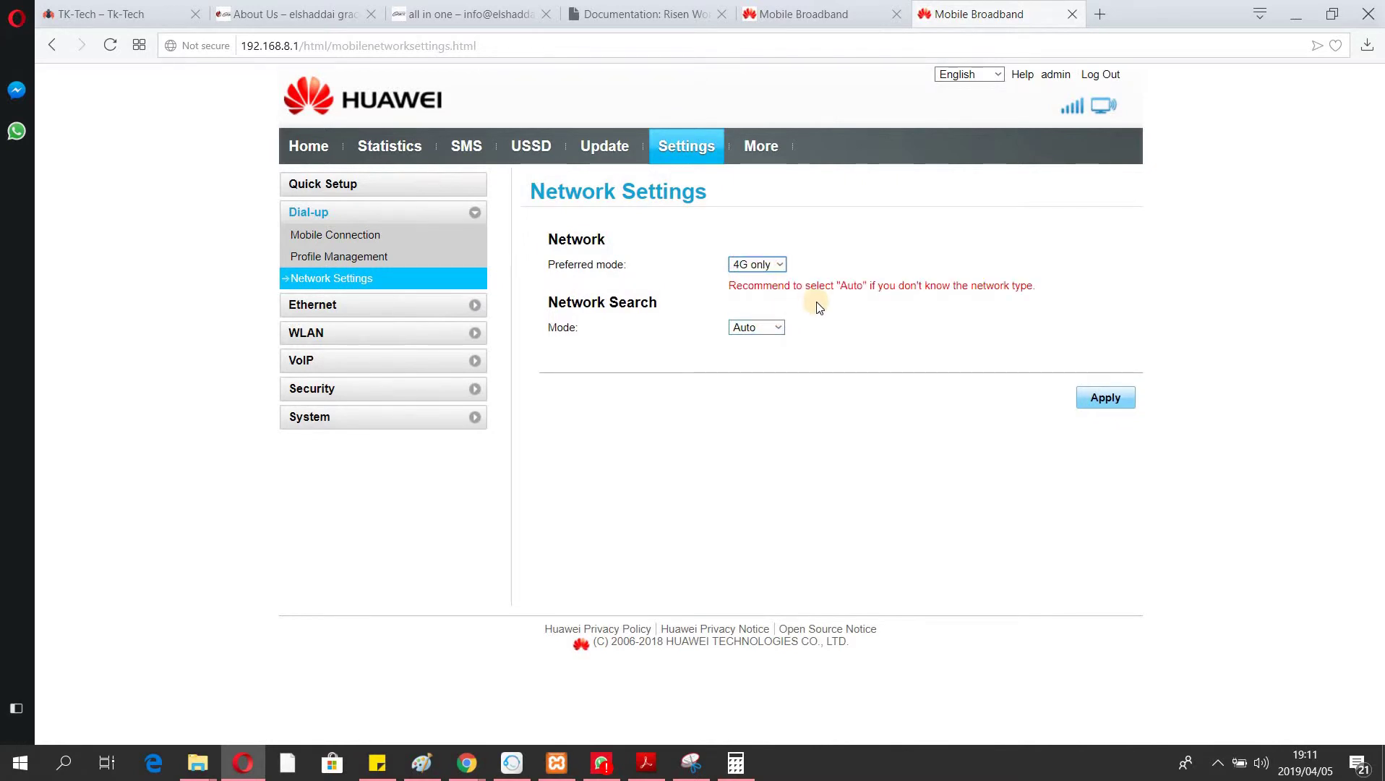
click(774, 264)
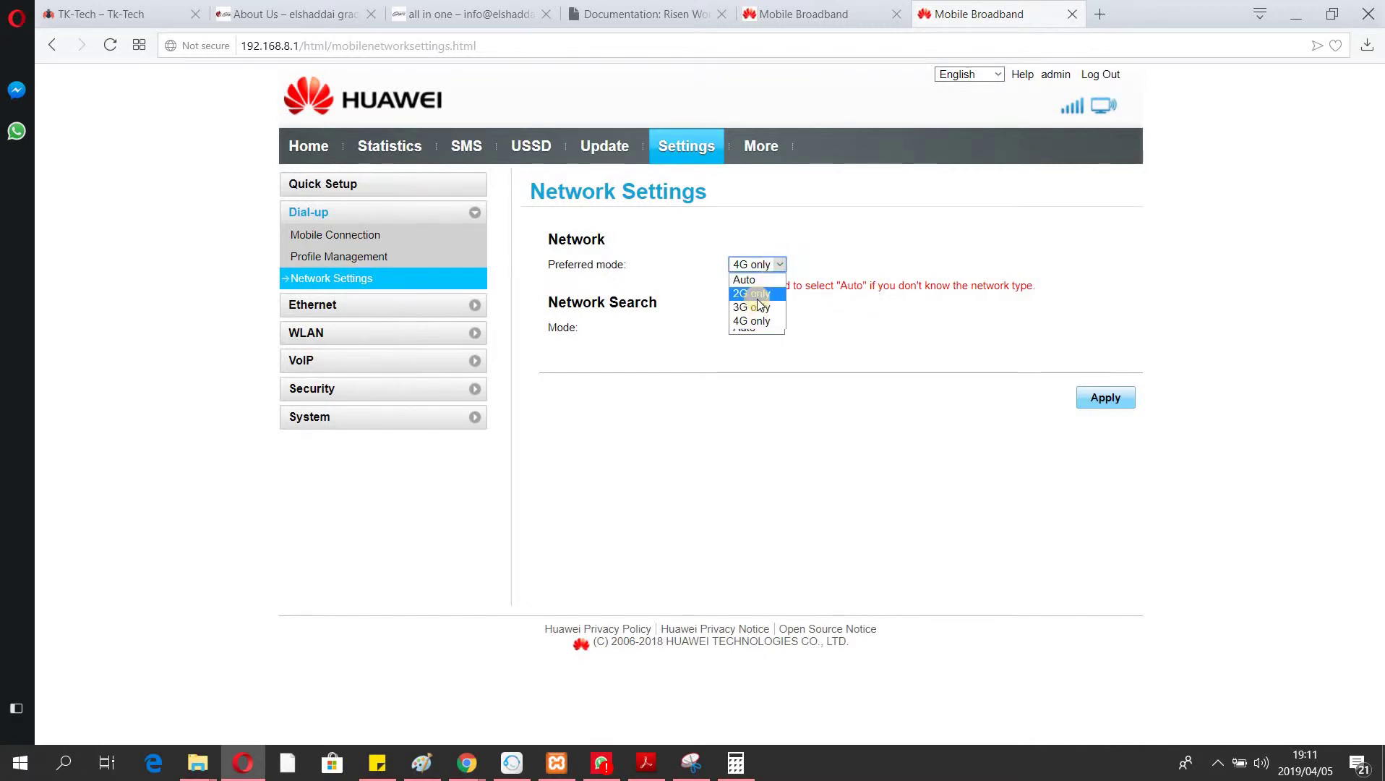
click(758, 325)
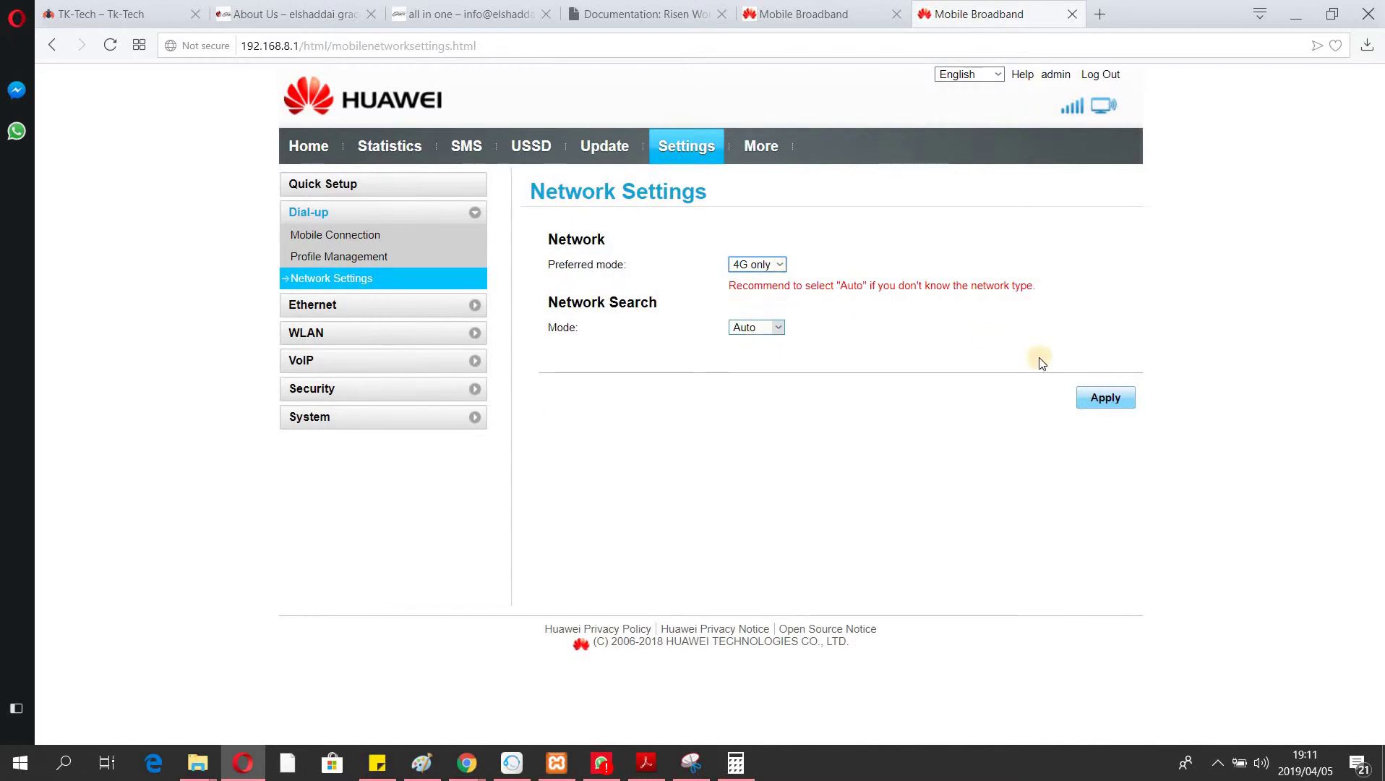
click(752, 329)
click(752, 330)
click(1092, 399)
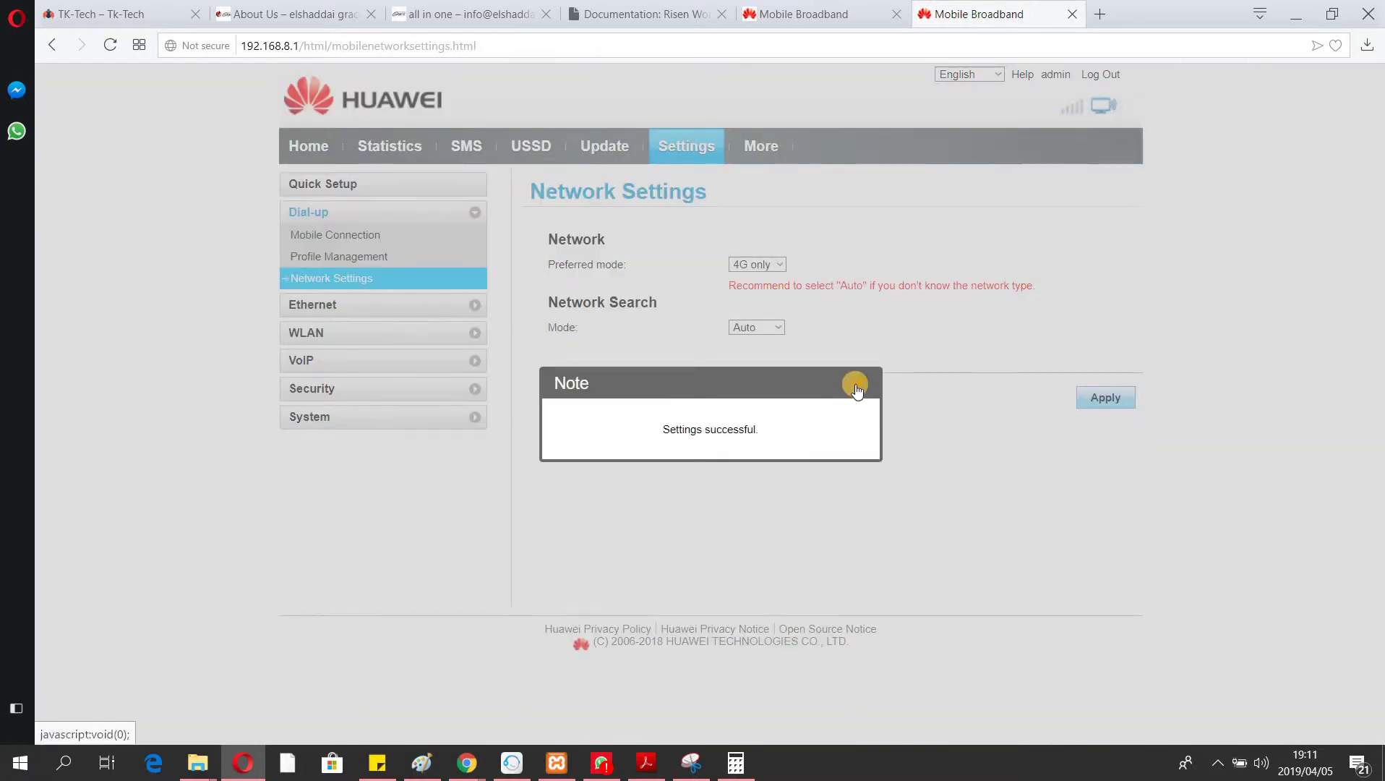
click(851, 387)
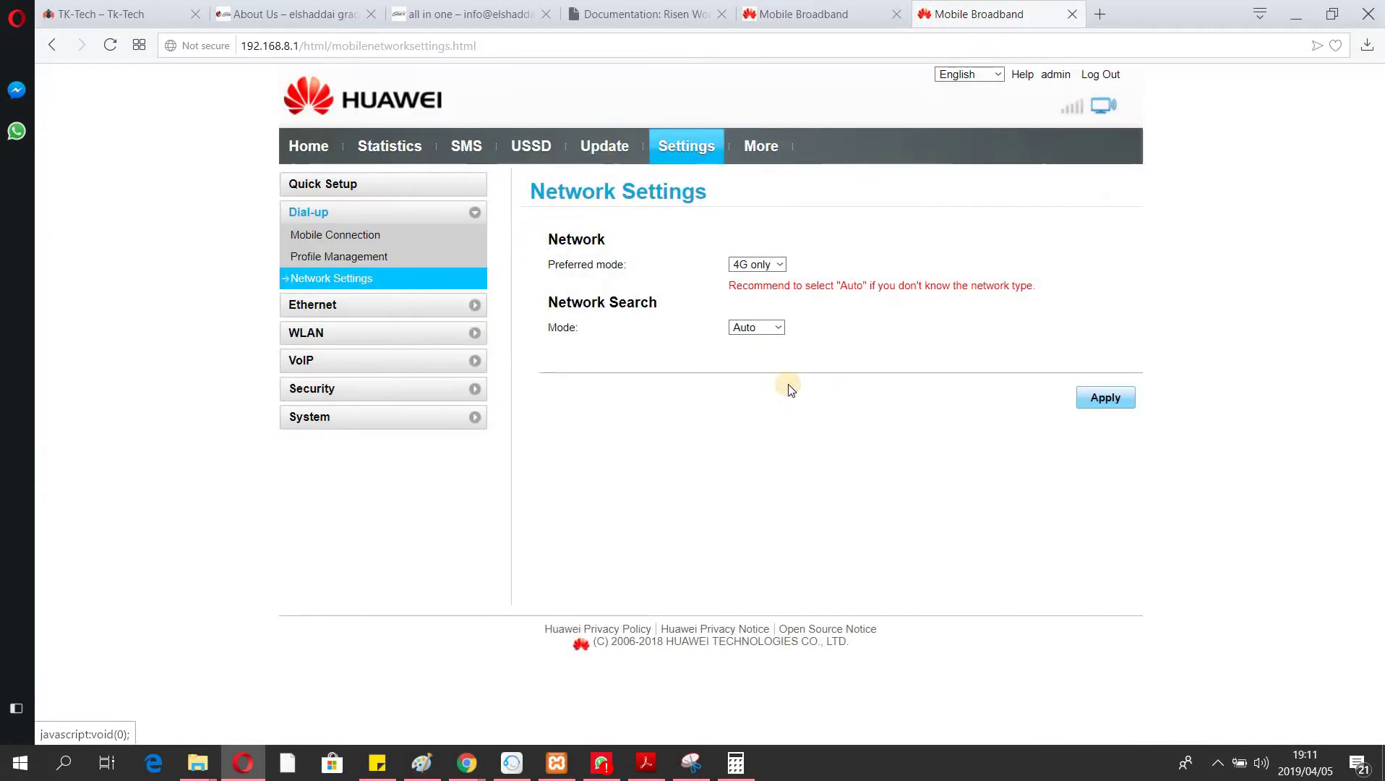
click(380, 305)
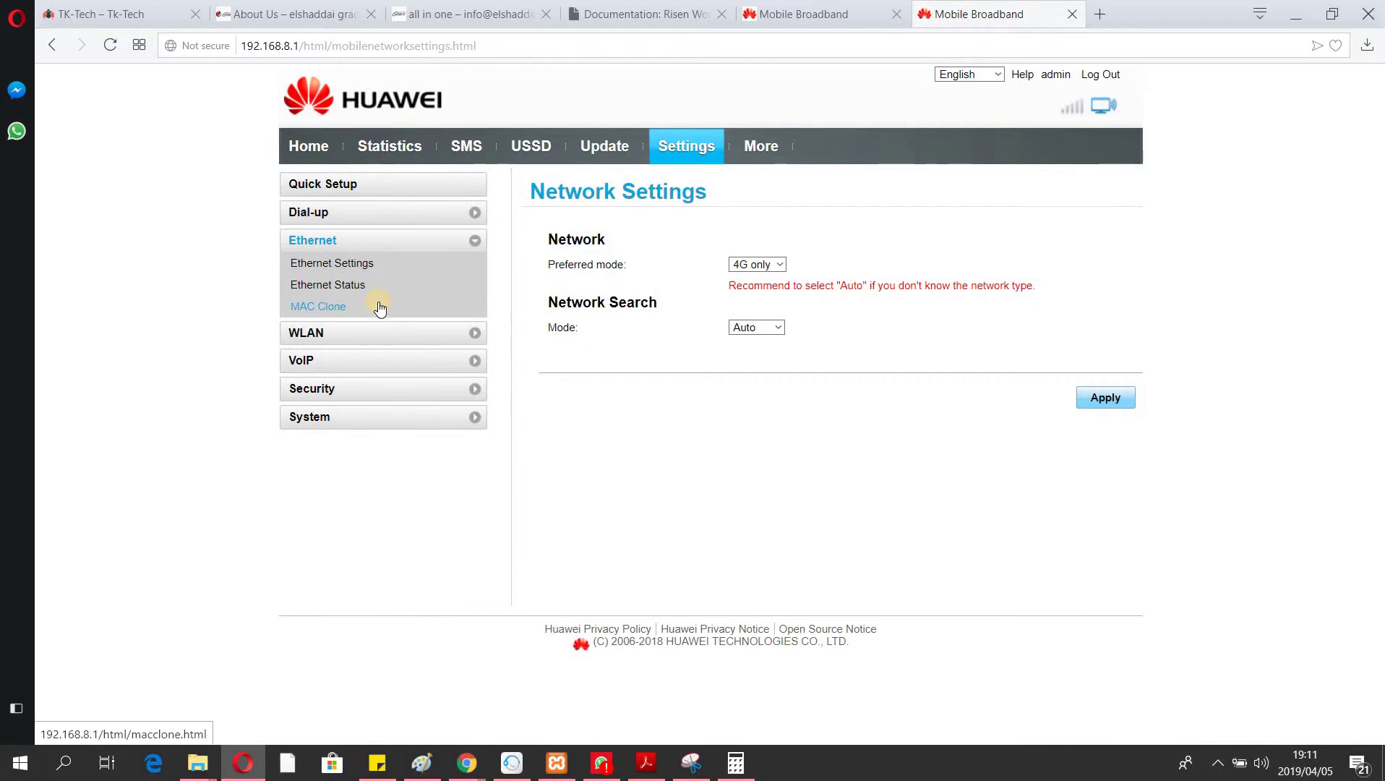
On Ethernet Settings, try the PPPoE + Dynamic IP connection mode, then revert it to Auto.
click(352, 269)
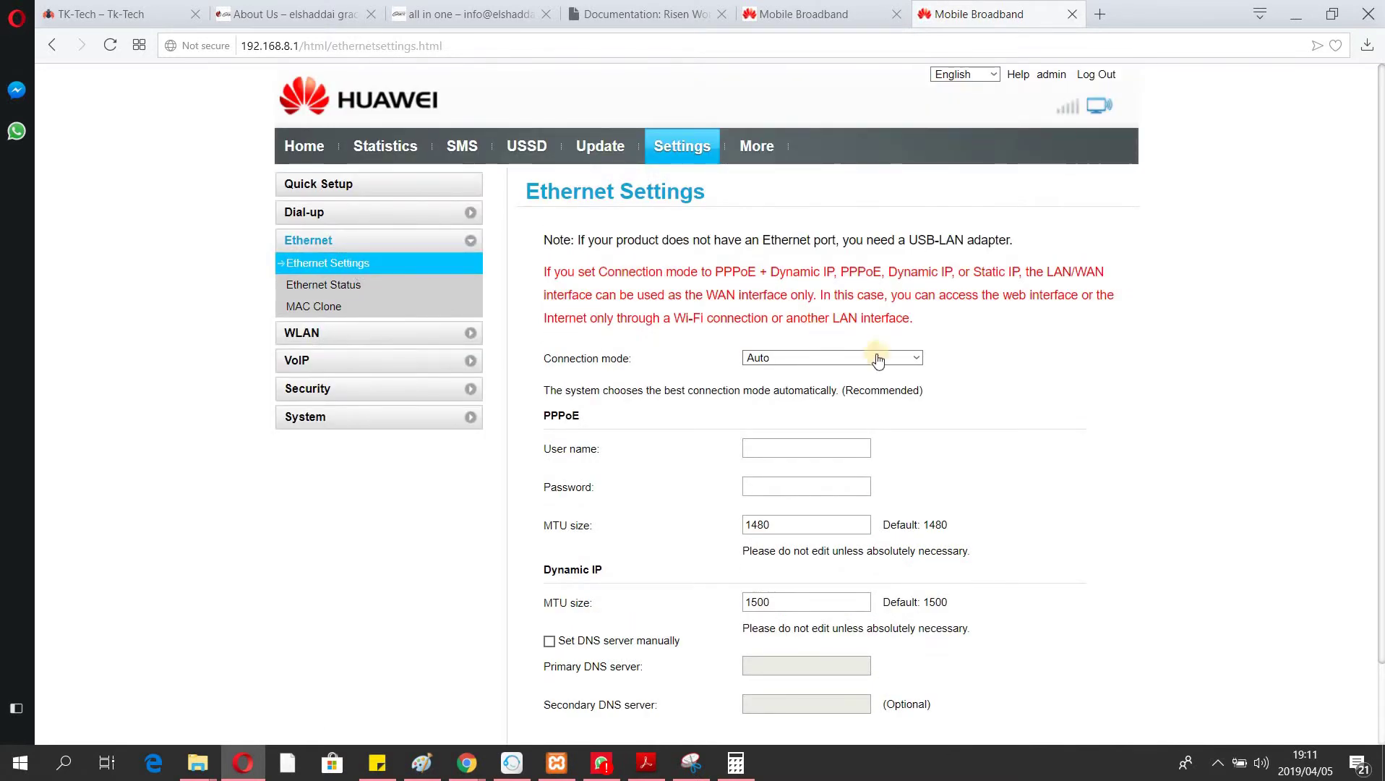
click(913, 359)
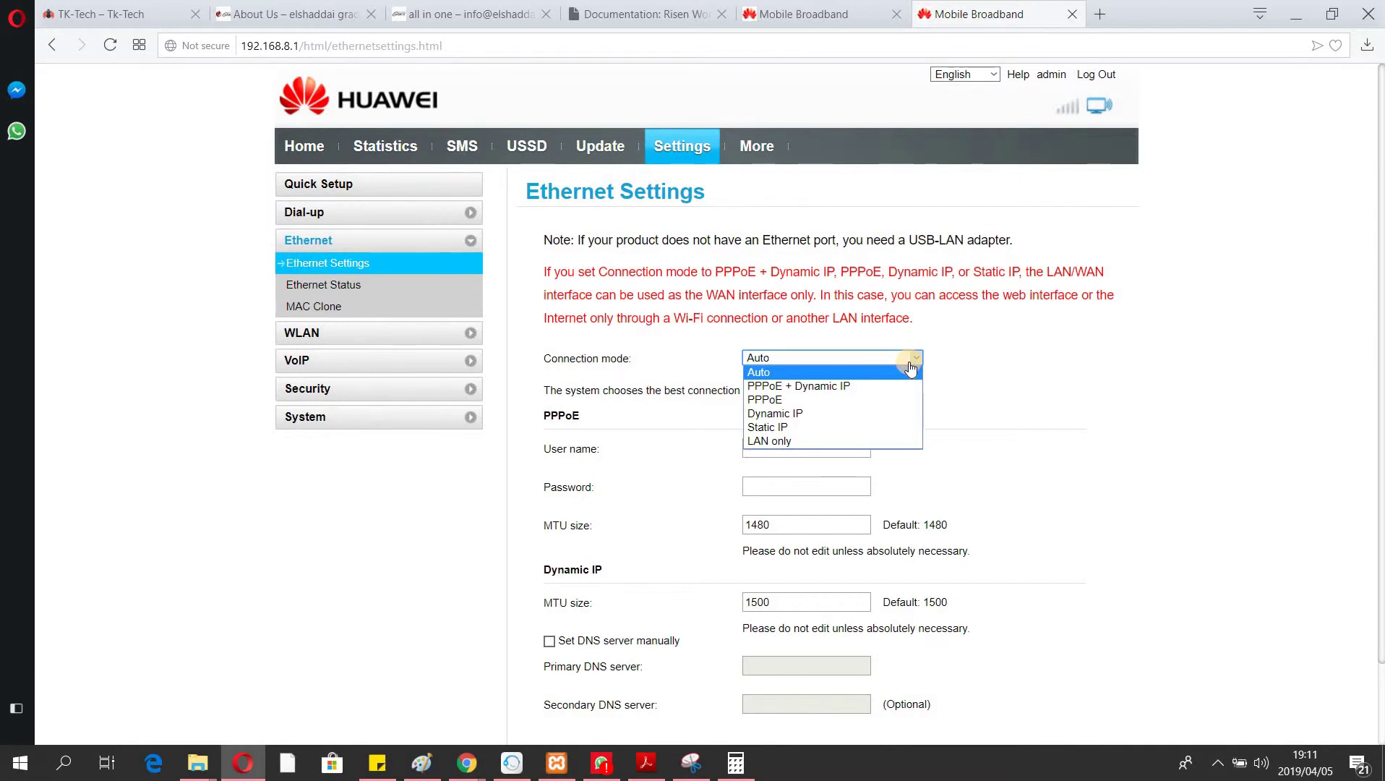
click(1027, 385)
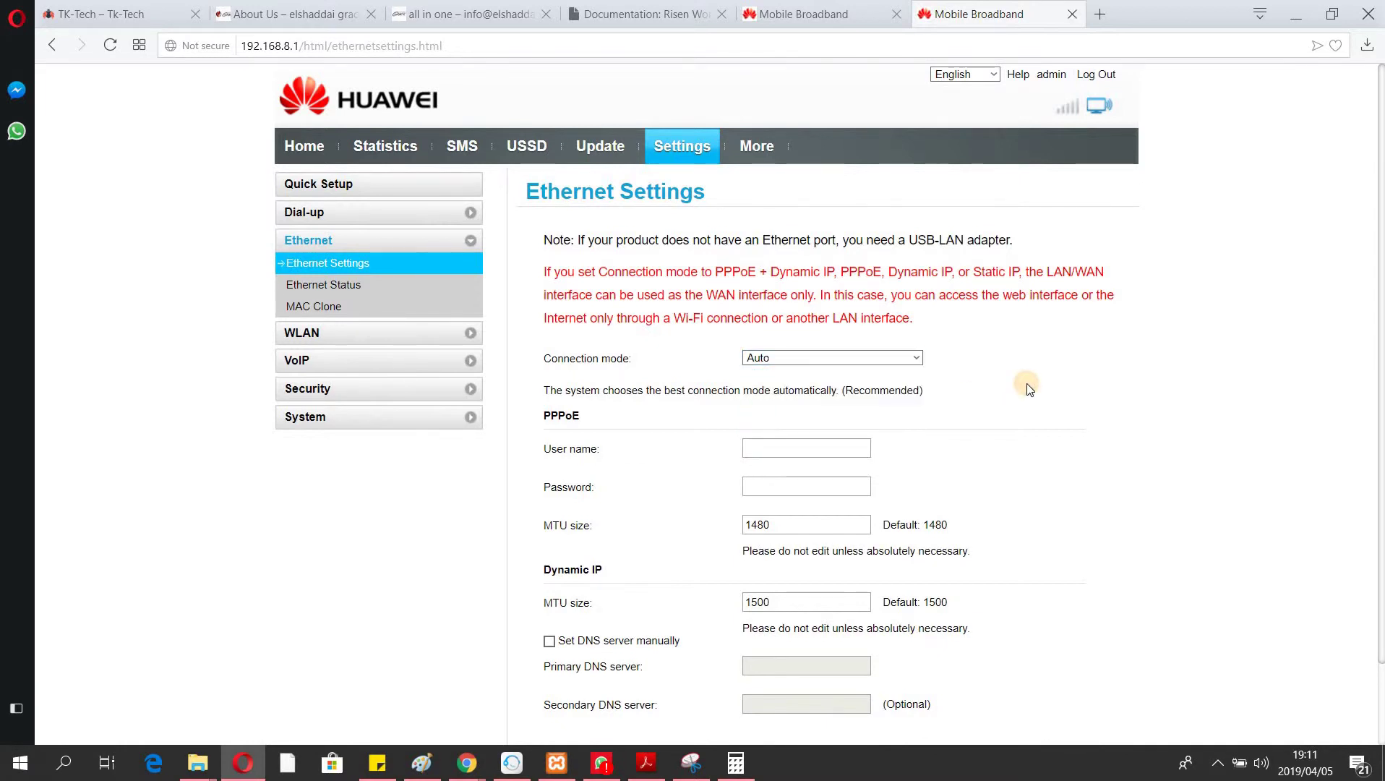
scroll(1030, 389, down, 2)
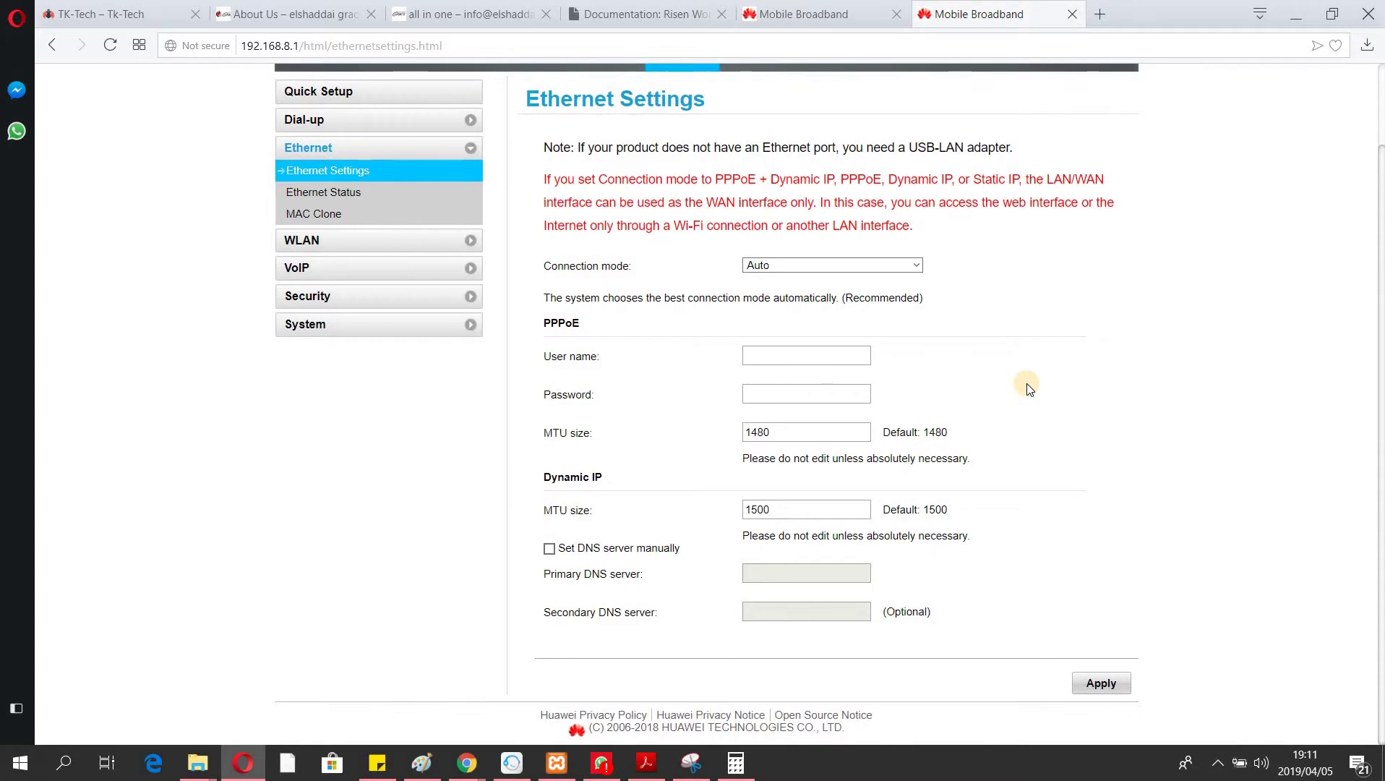
scroll(1029, 389, up, 2)
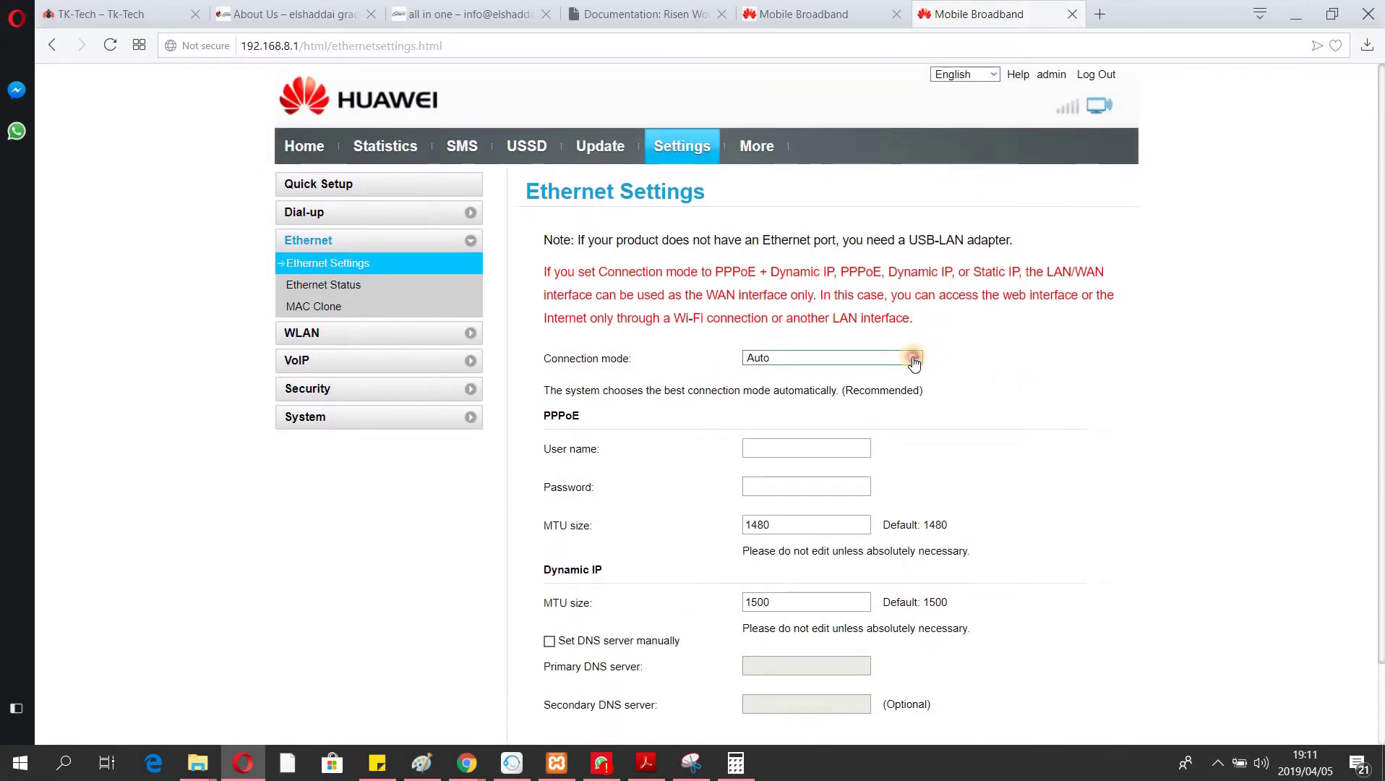
click(915, 359)
click(804, 386)
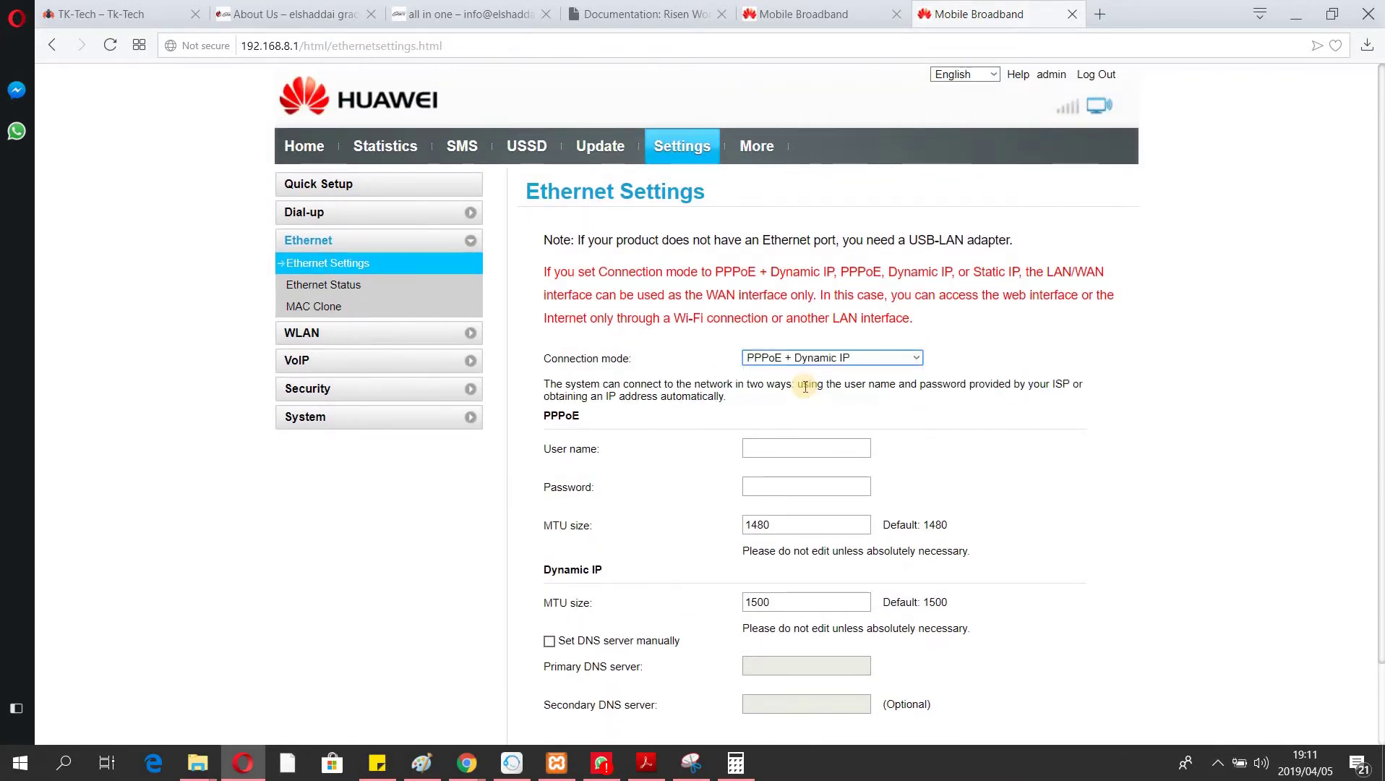
click(790, 457)
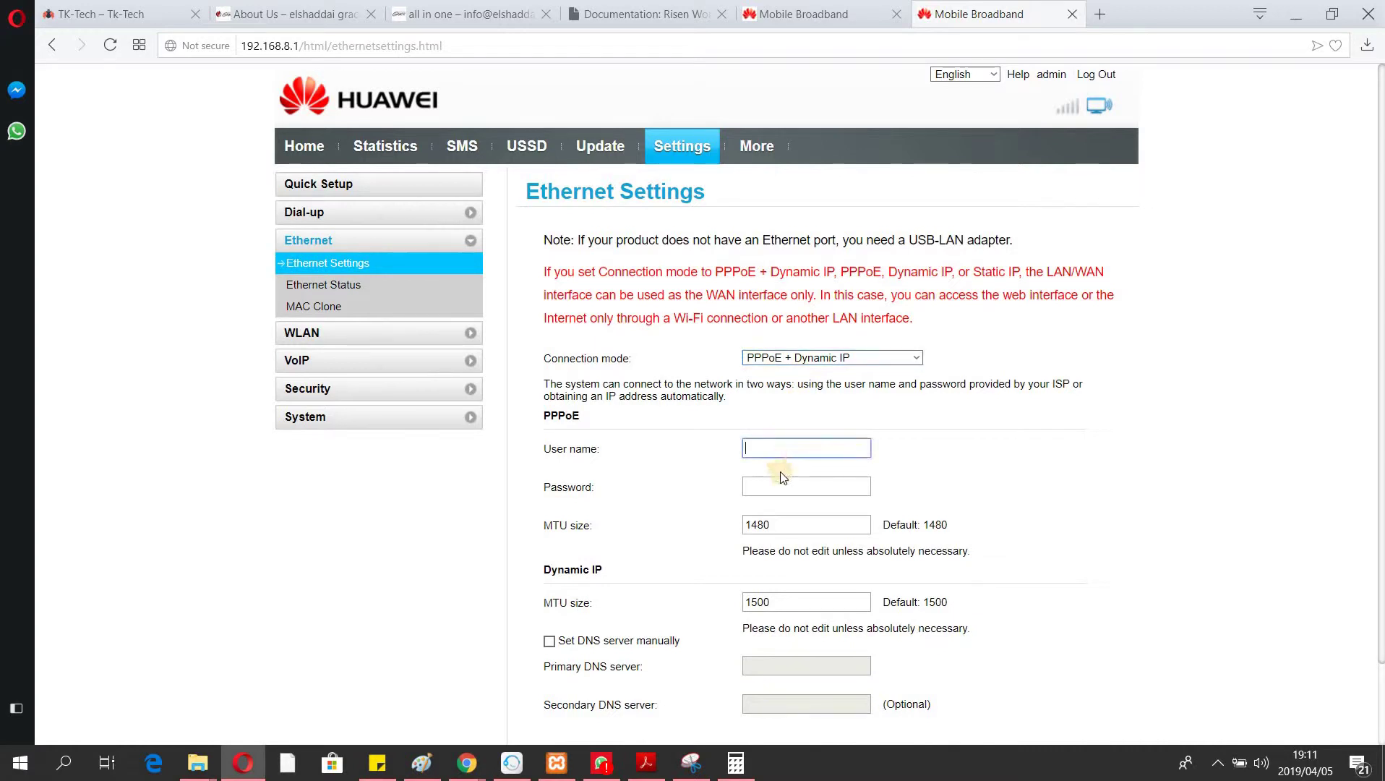
click(773, 485)
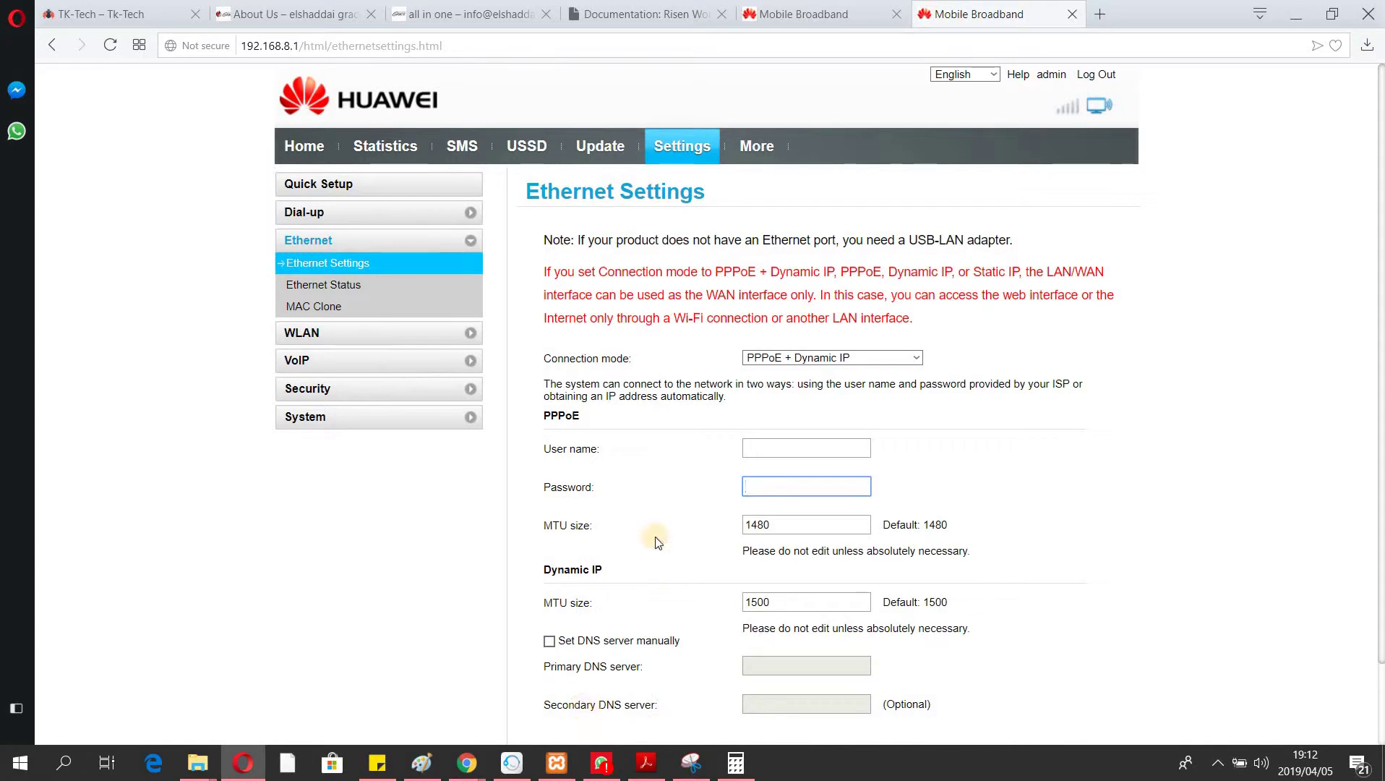
click(762, 357)
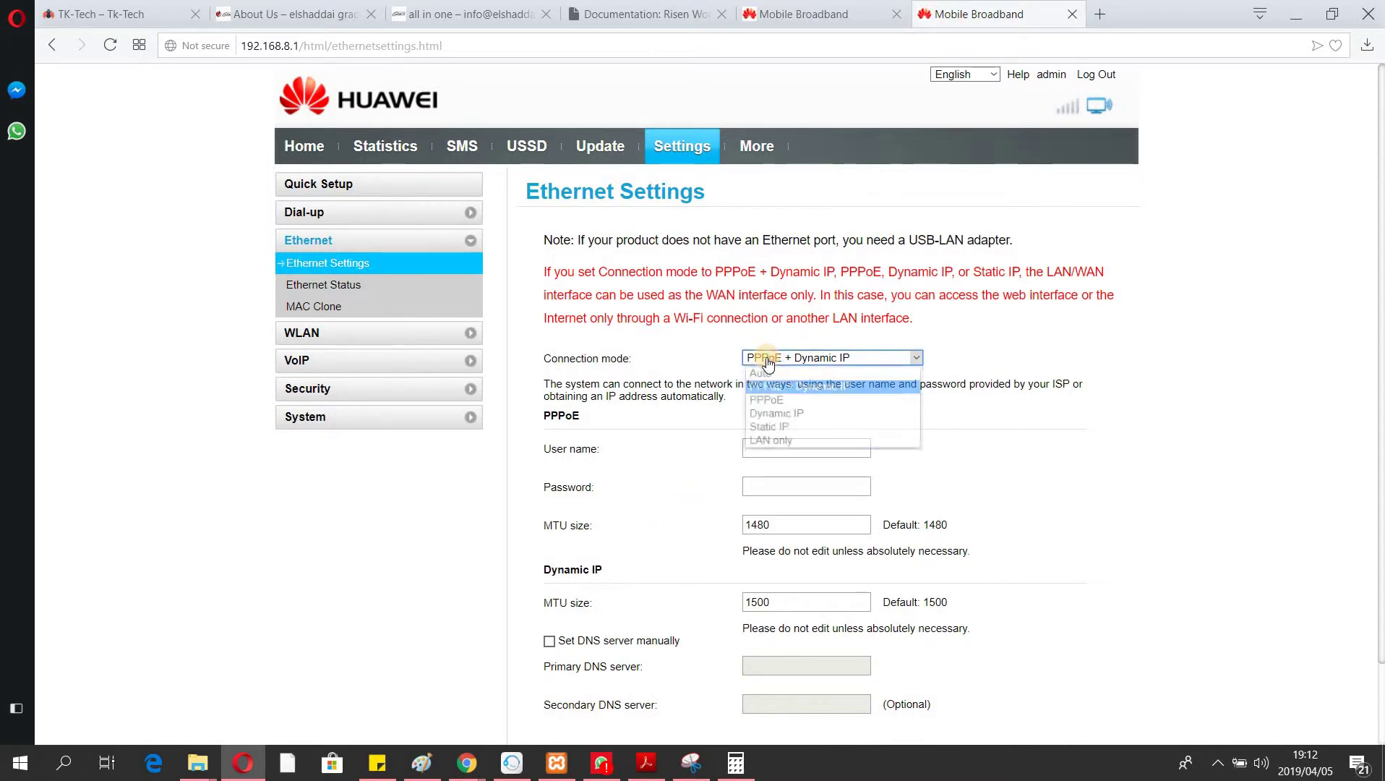
click(759, 373)
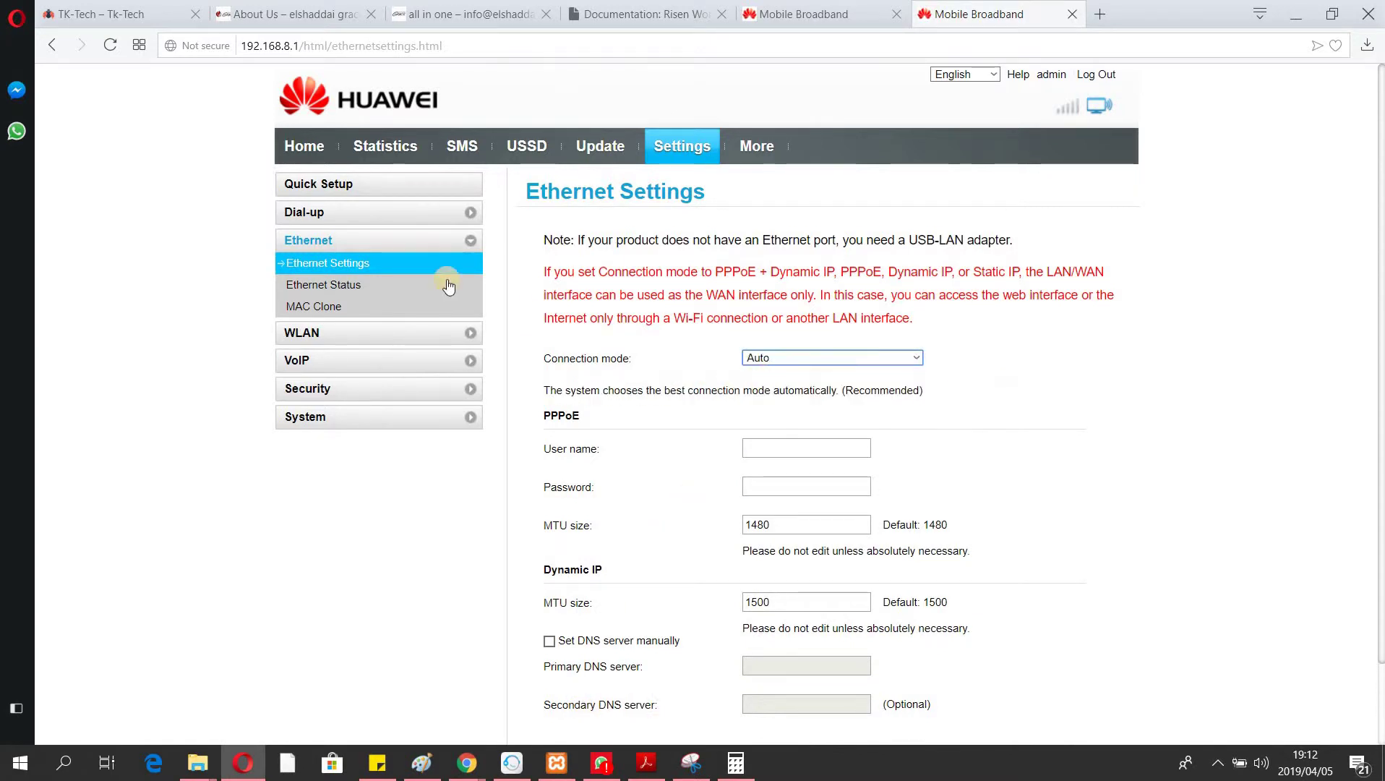
click(332, 290)
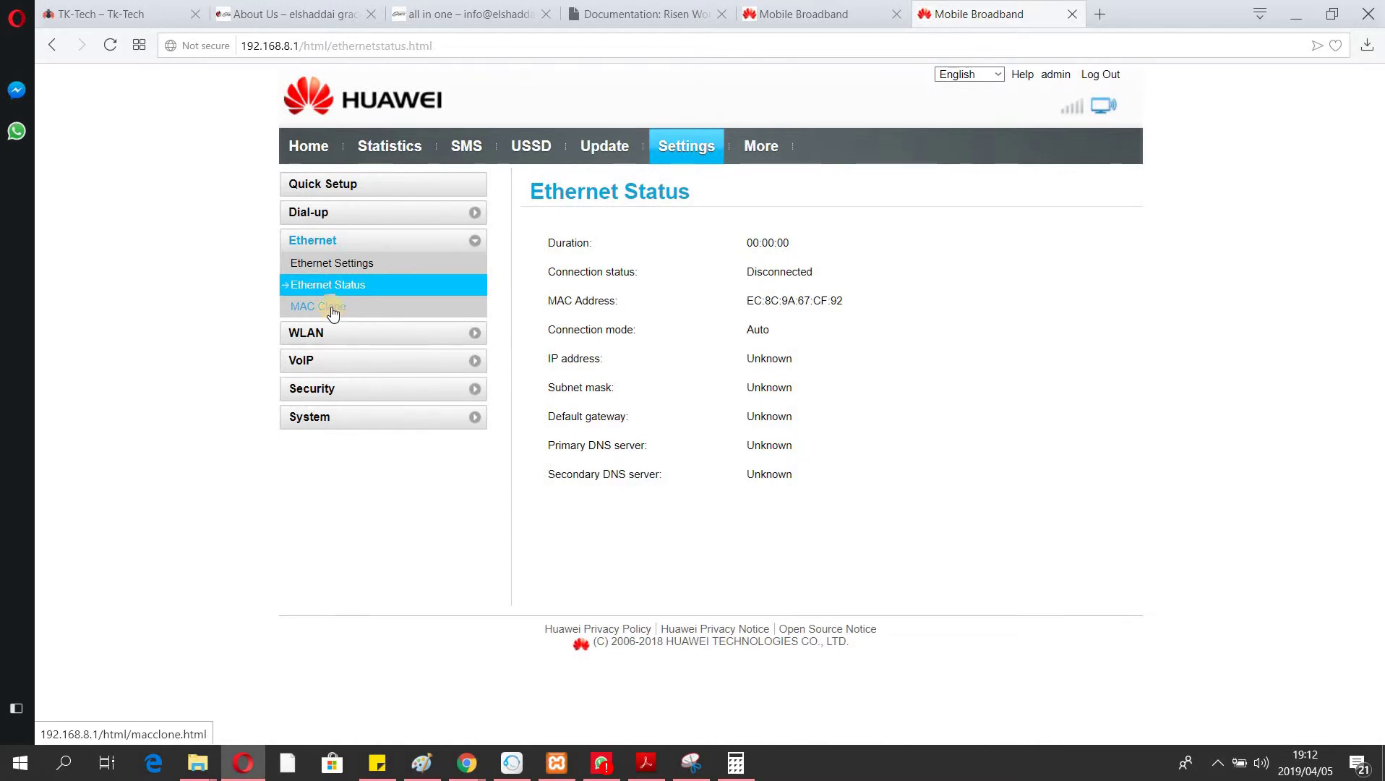
click(339, 244)
click(338, 243)
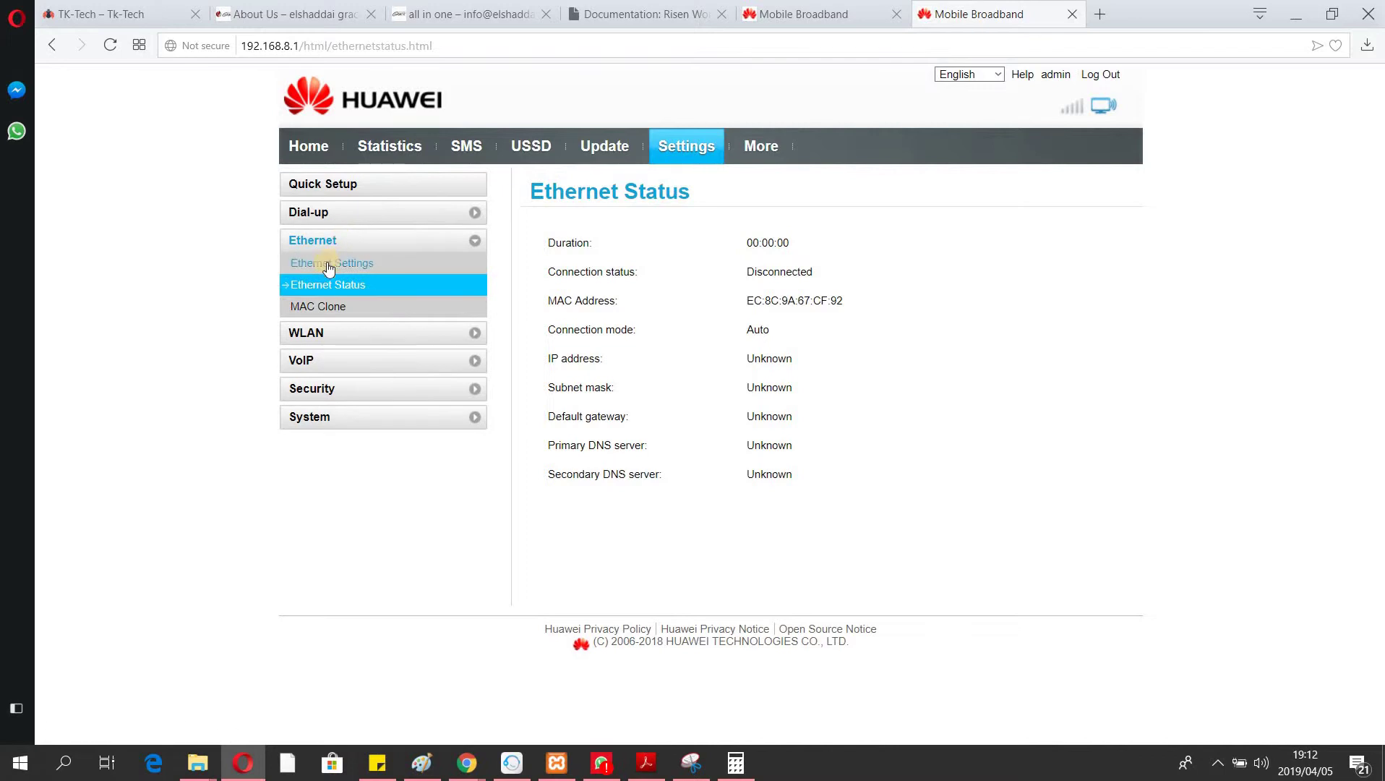
click(328, 266)
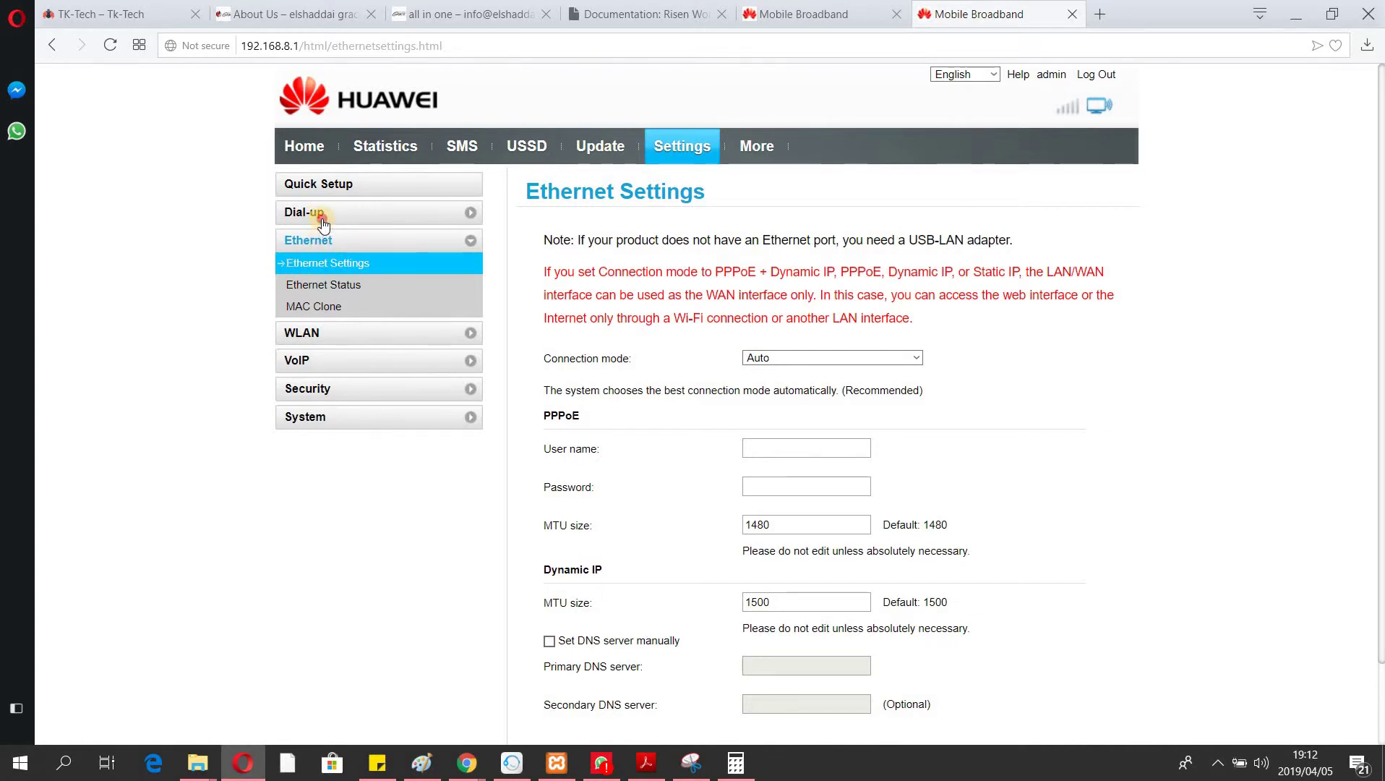
In Dial-up Network Settings, change Preferred mode from 4G only to Auto and apply.
click(322, 217)
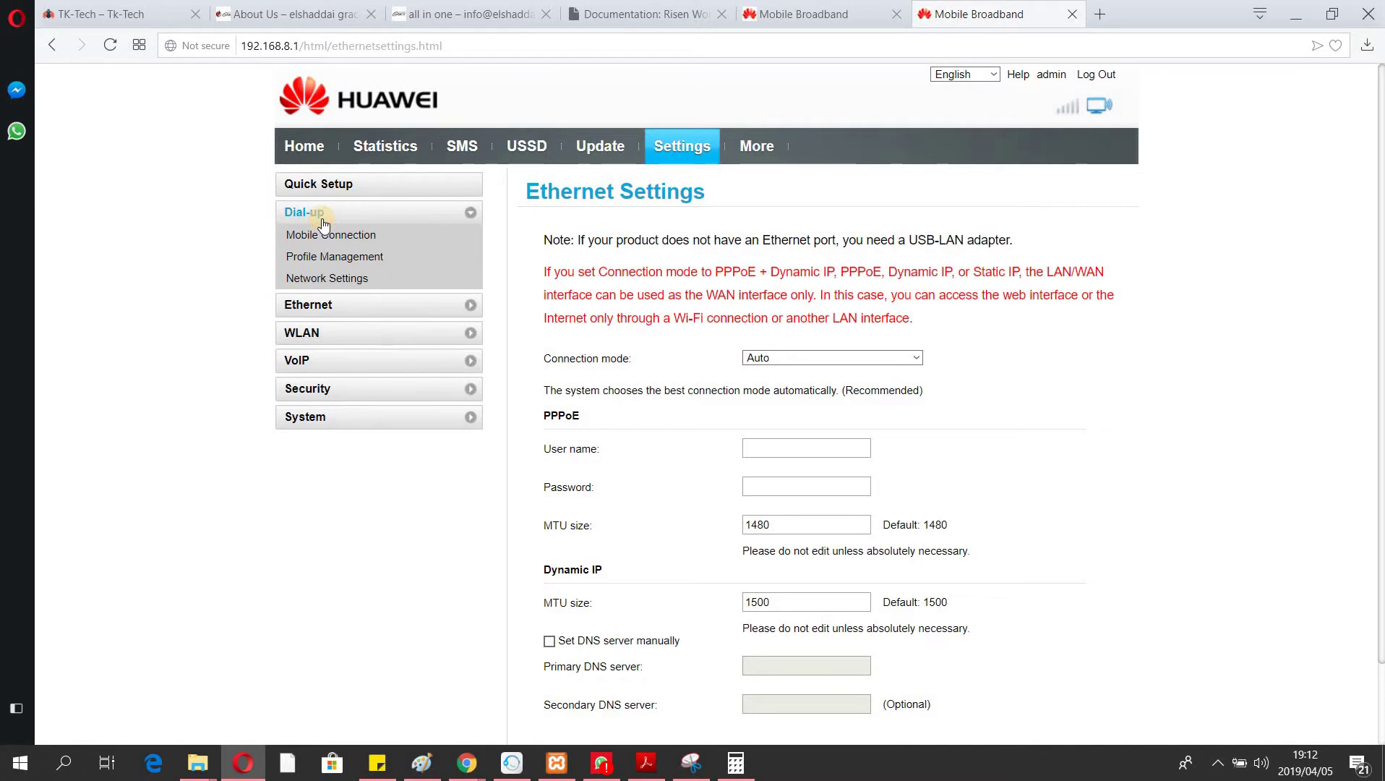
click(334, 279)
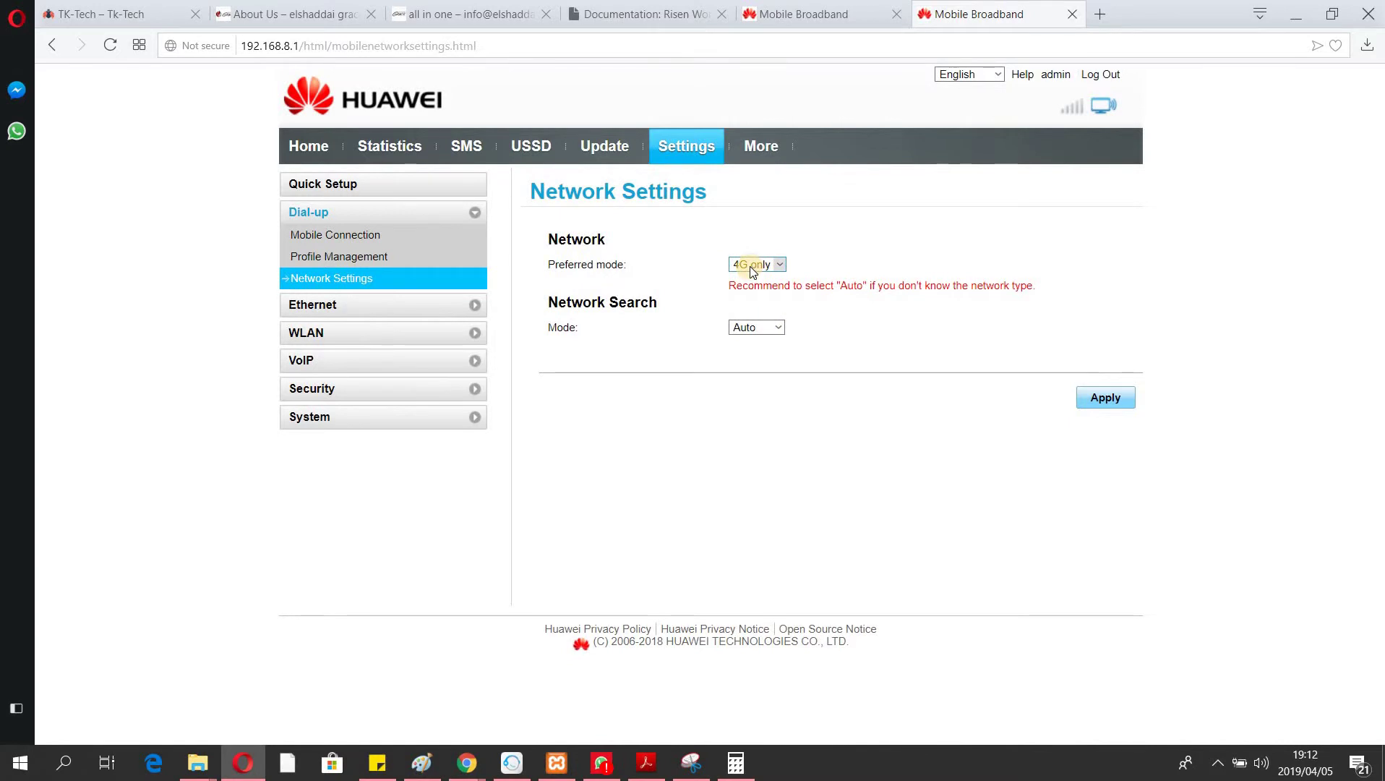
click(750, 266)
click(745, 280)
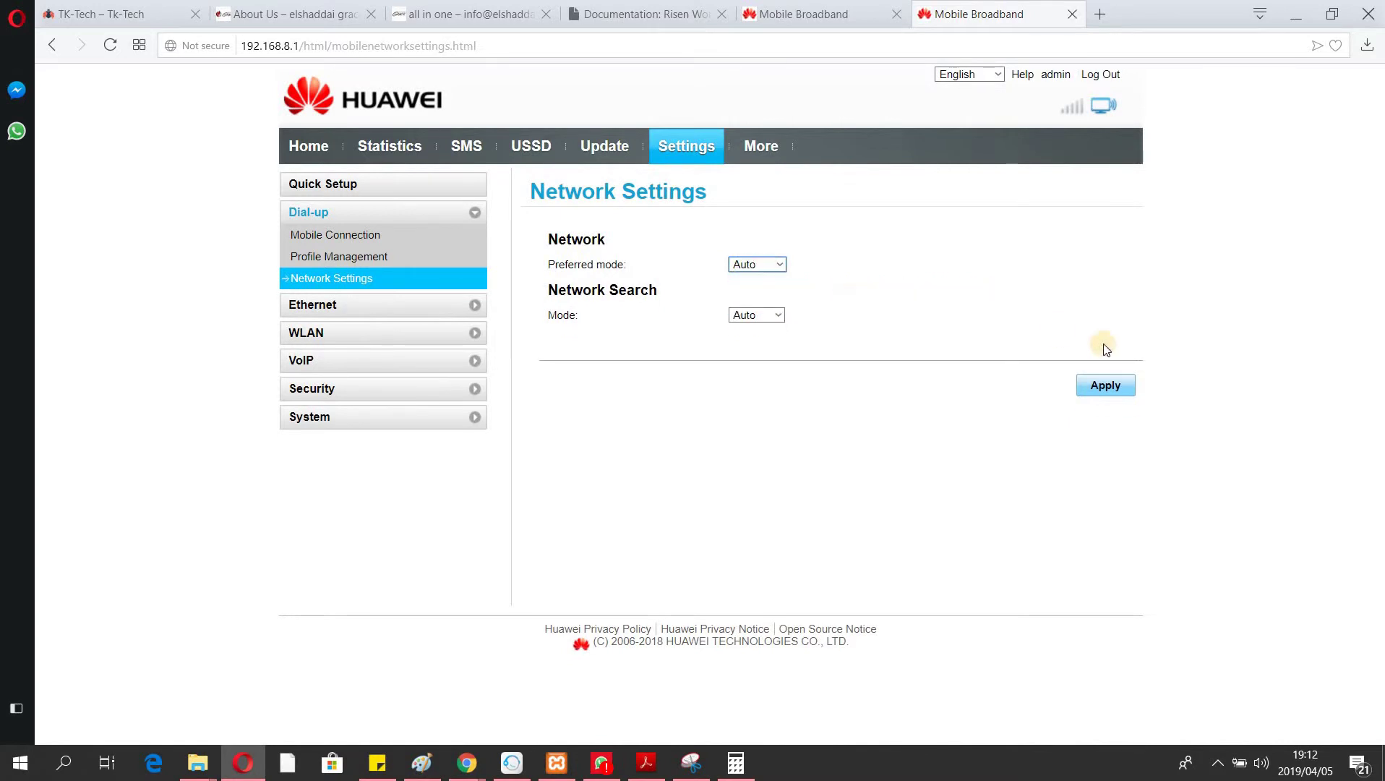
click(1105, 388)
Apply WLAN Basic Settings for HUAWEI-B315-CF93 with WPA2-PSK and SSID broadcast enabled, checking the key.
click(331, 313)
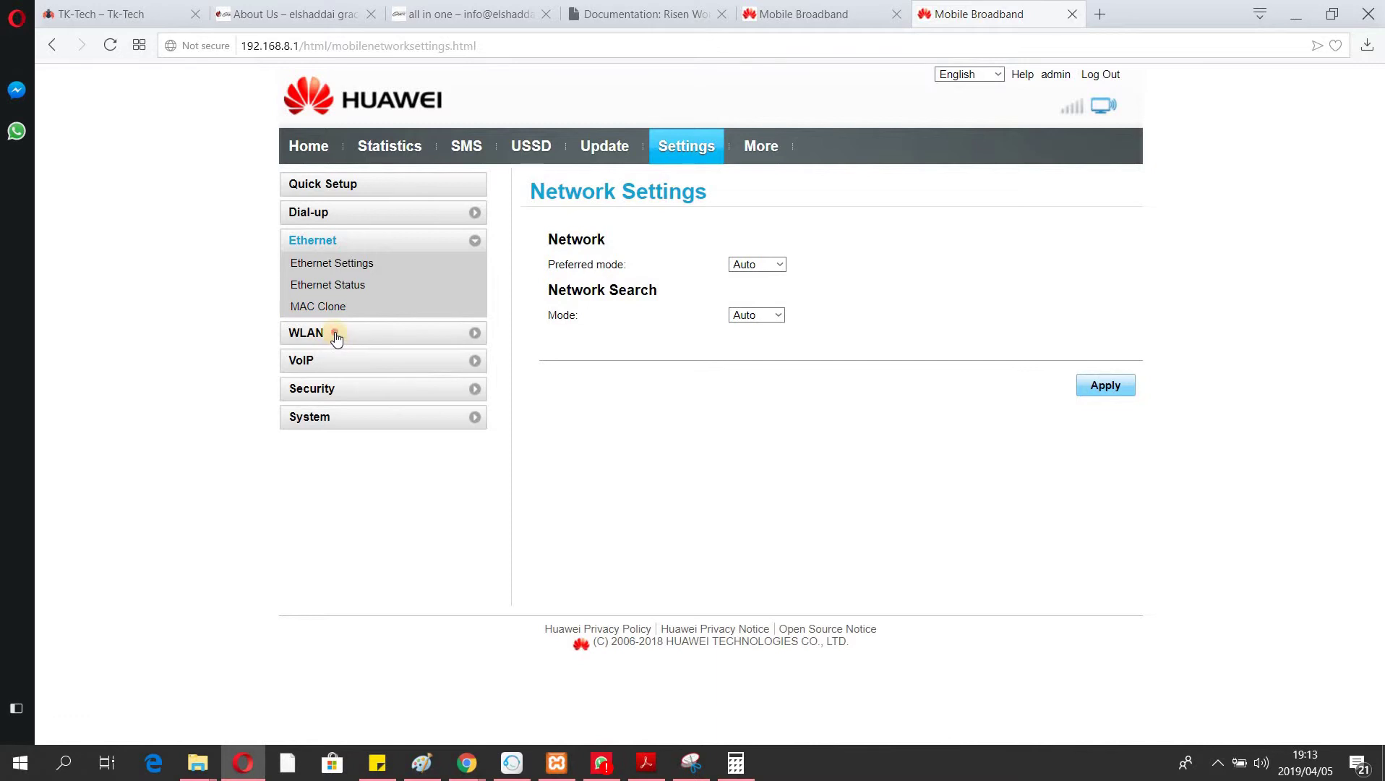
click(336, 334)
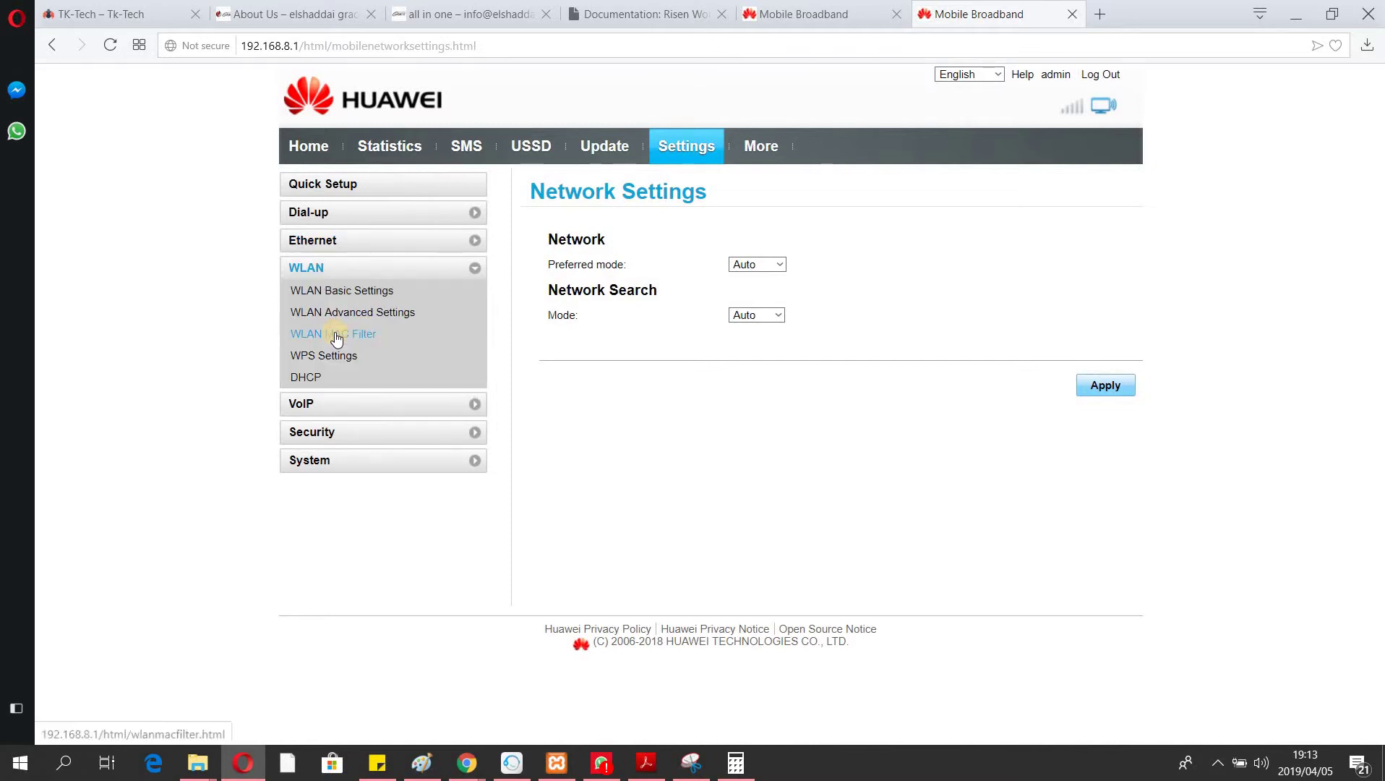
click(375, 291)
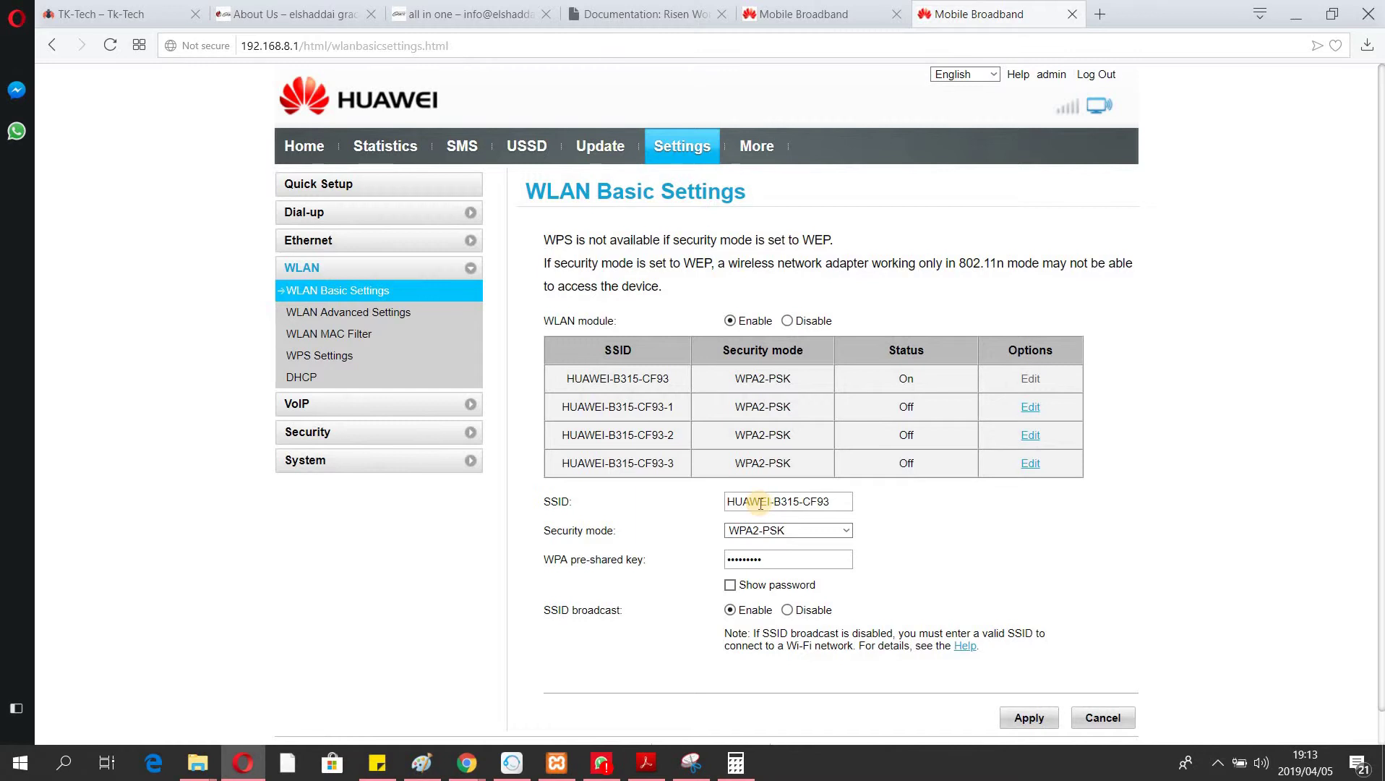
click(767, 532)
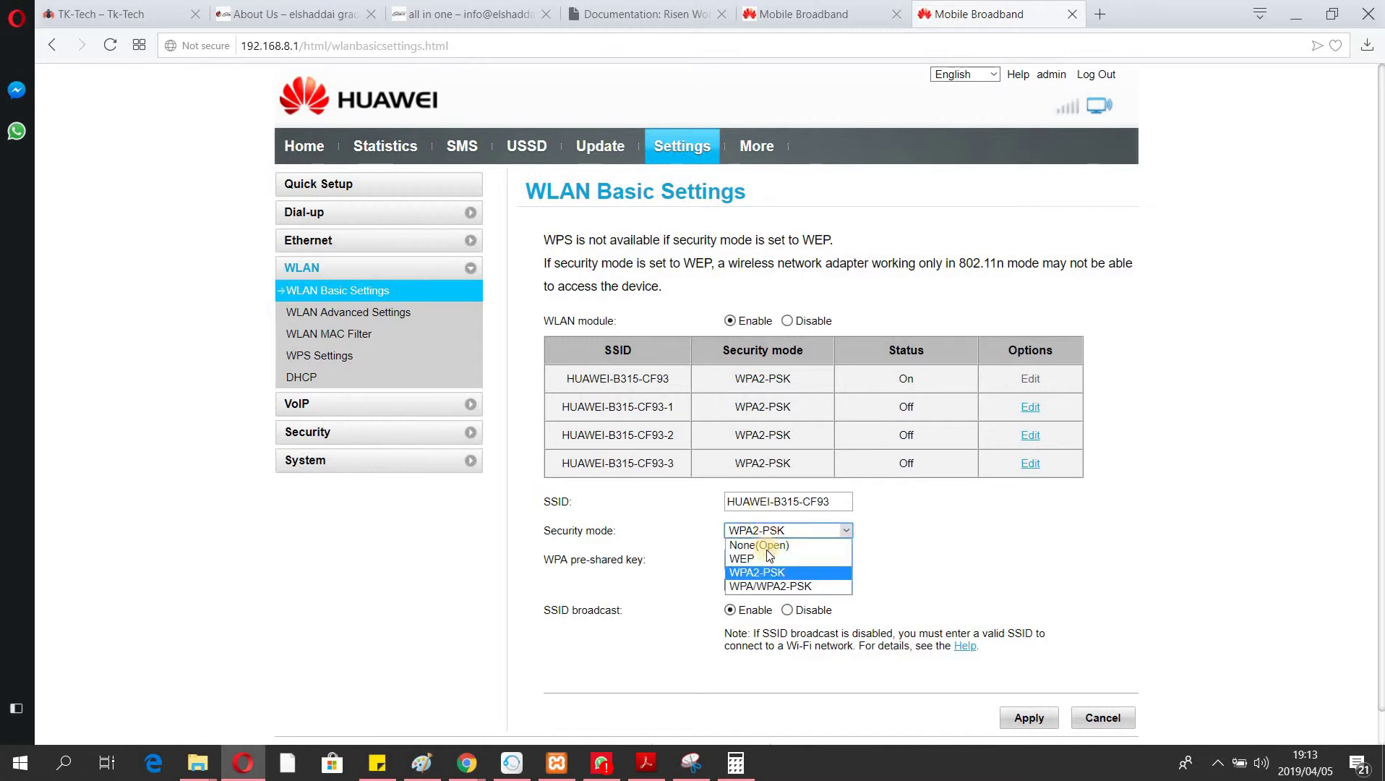
click(763, 573)
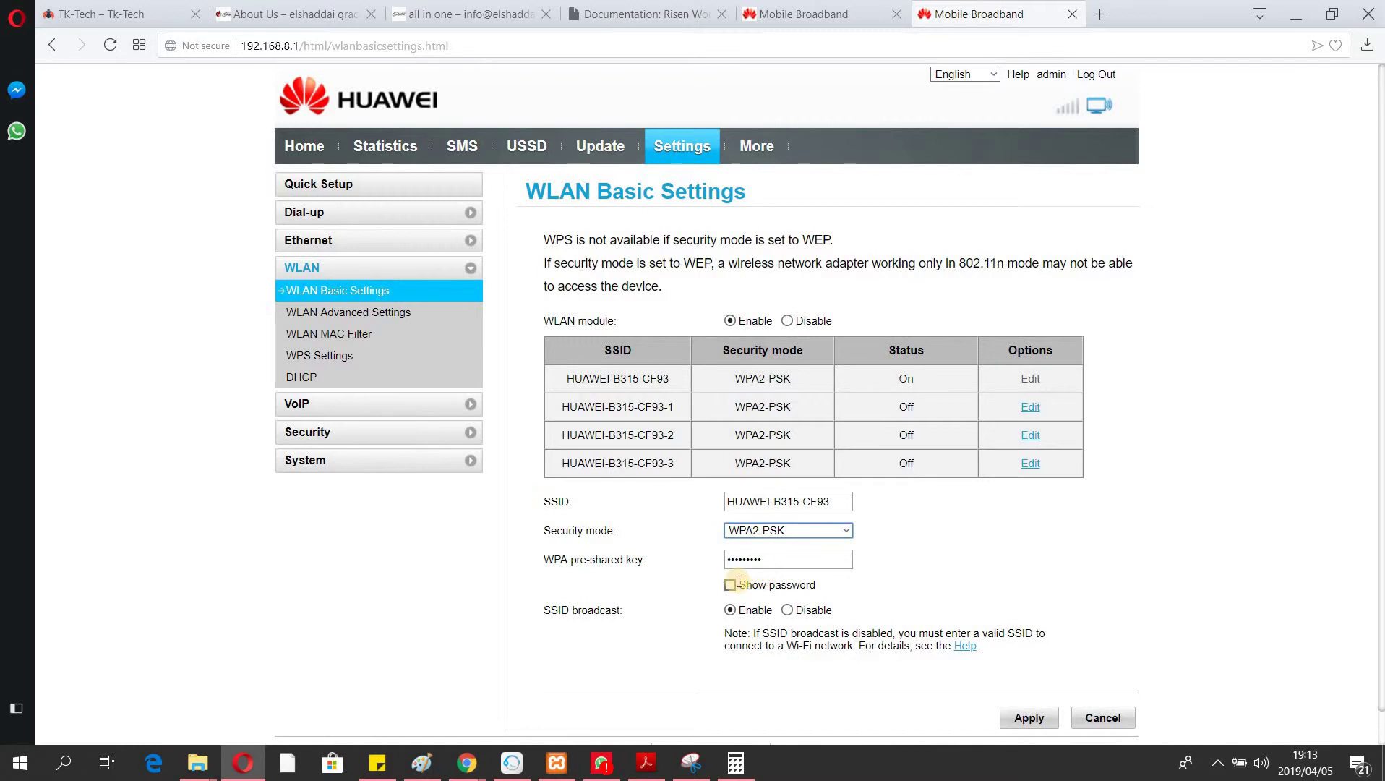
click(730, 586)
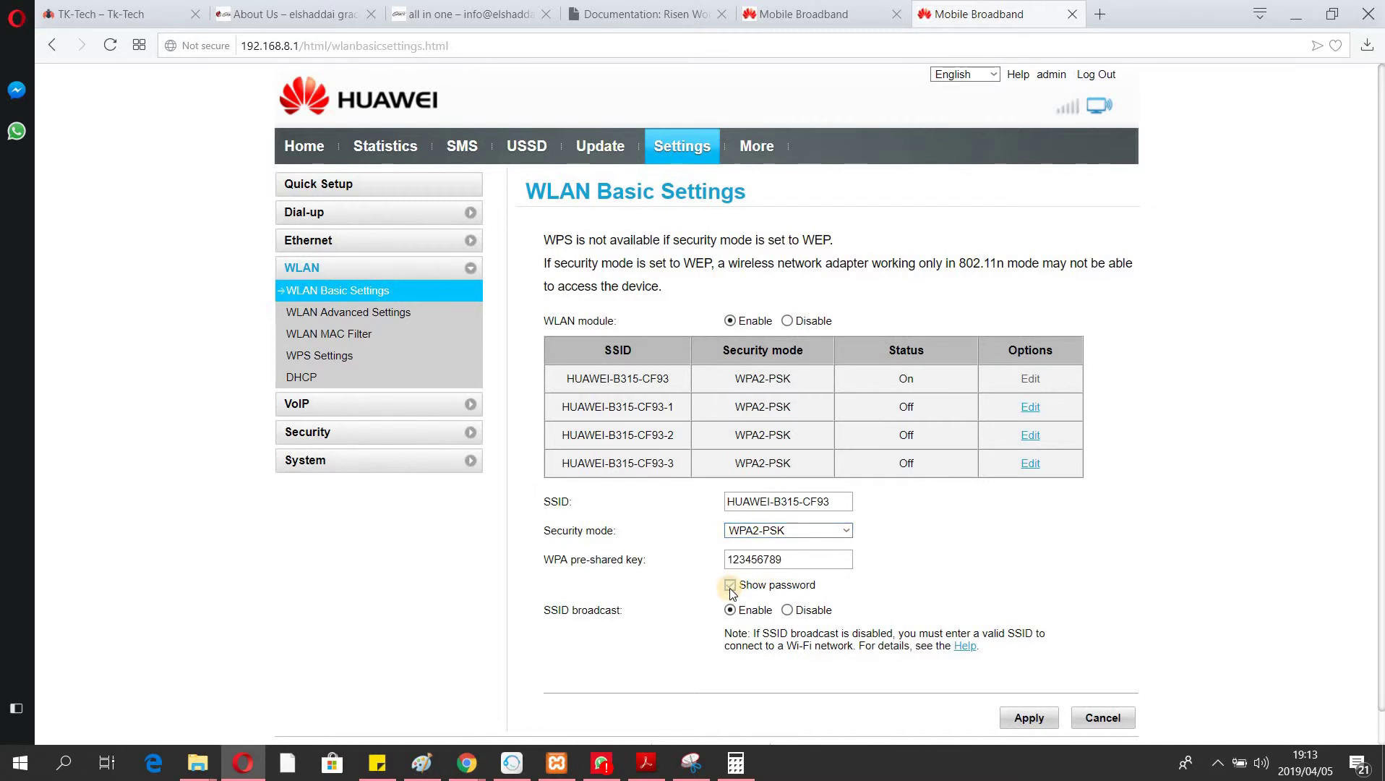
click(731, 611)
click(1030, 719)
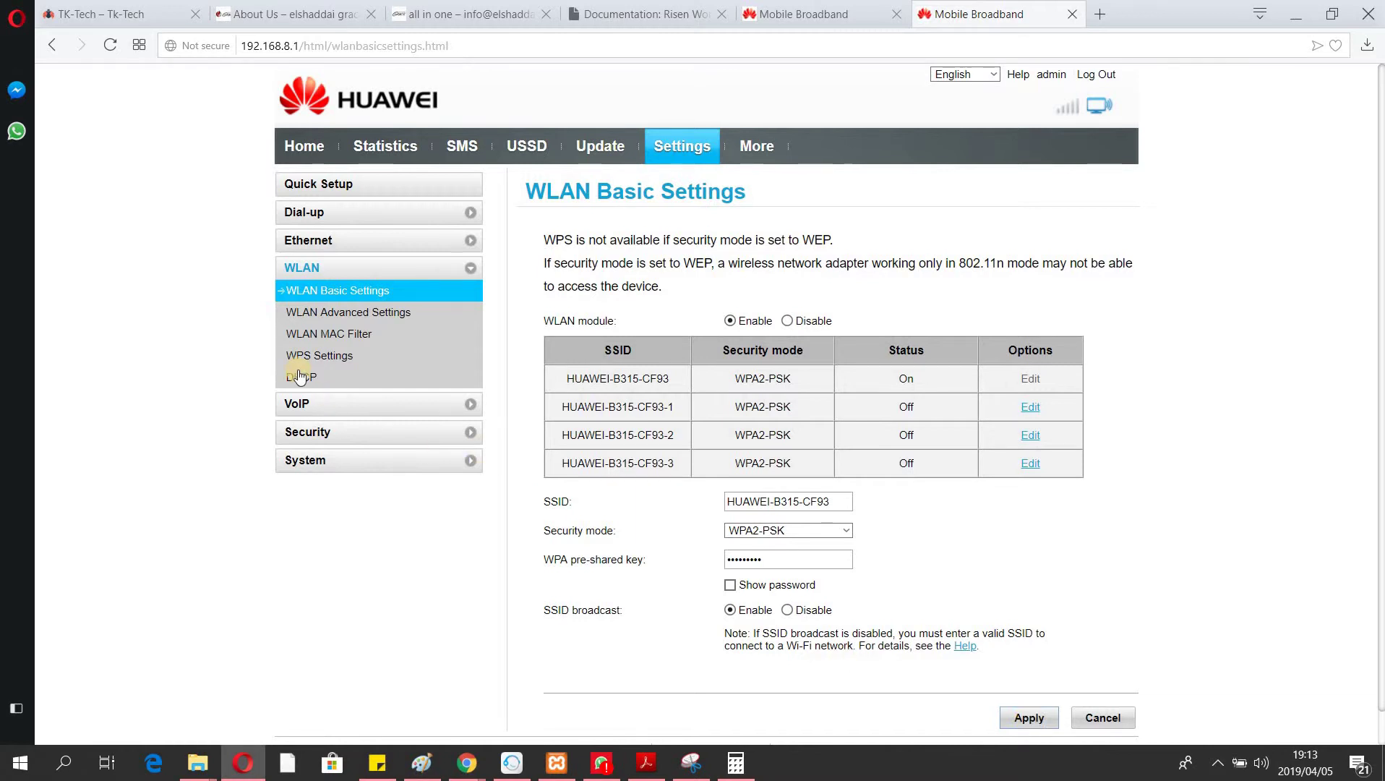
On WLAN MAC Filter, change the filter mode from Allow to Deny.
click(327, 313)
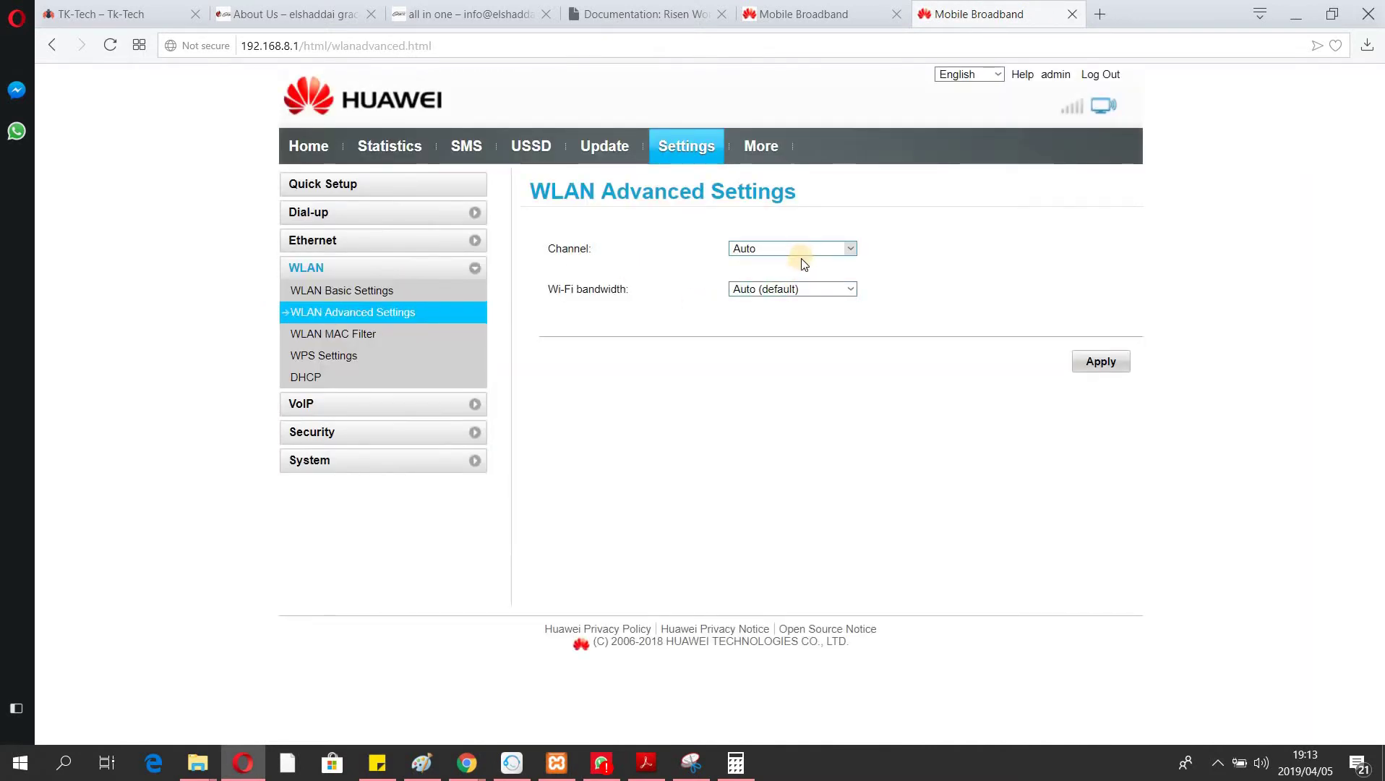
click(332, 341)
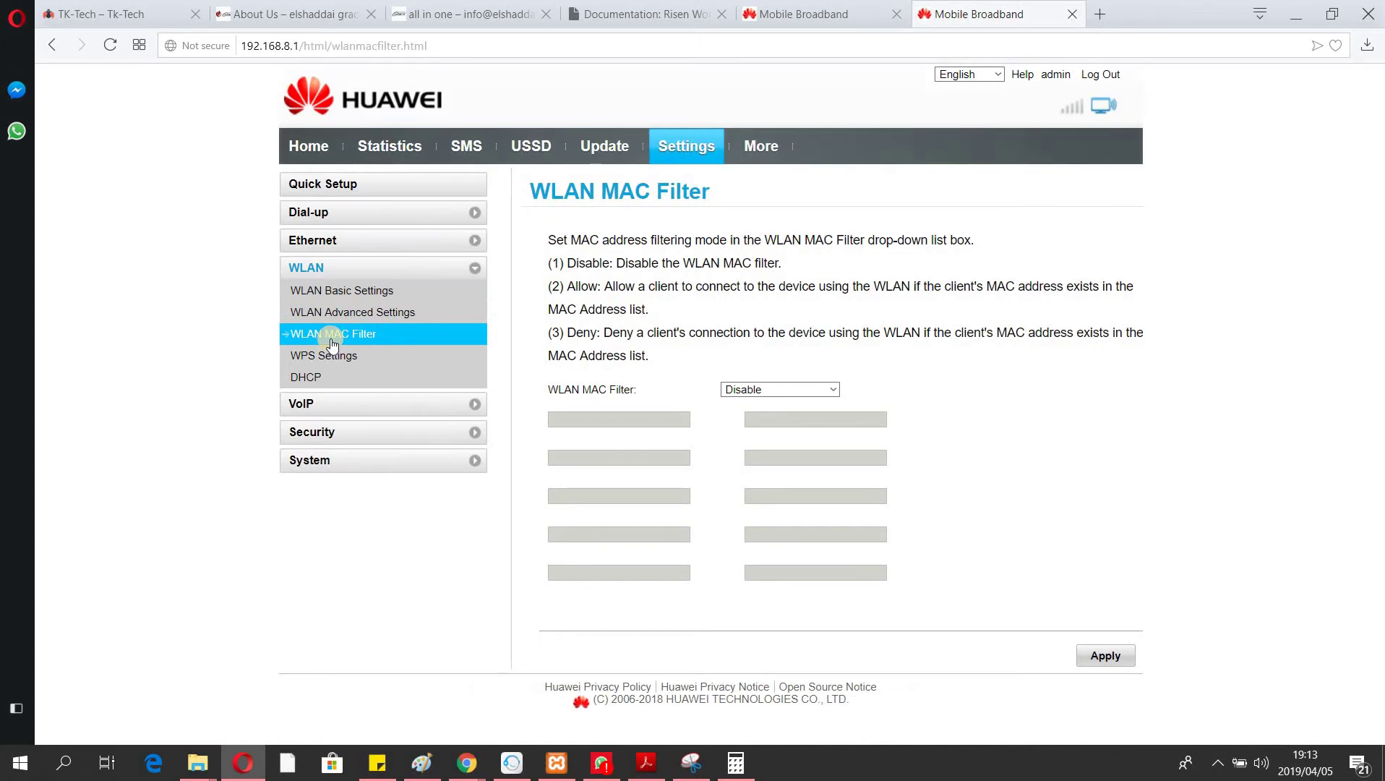
click(774, 391)
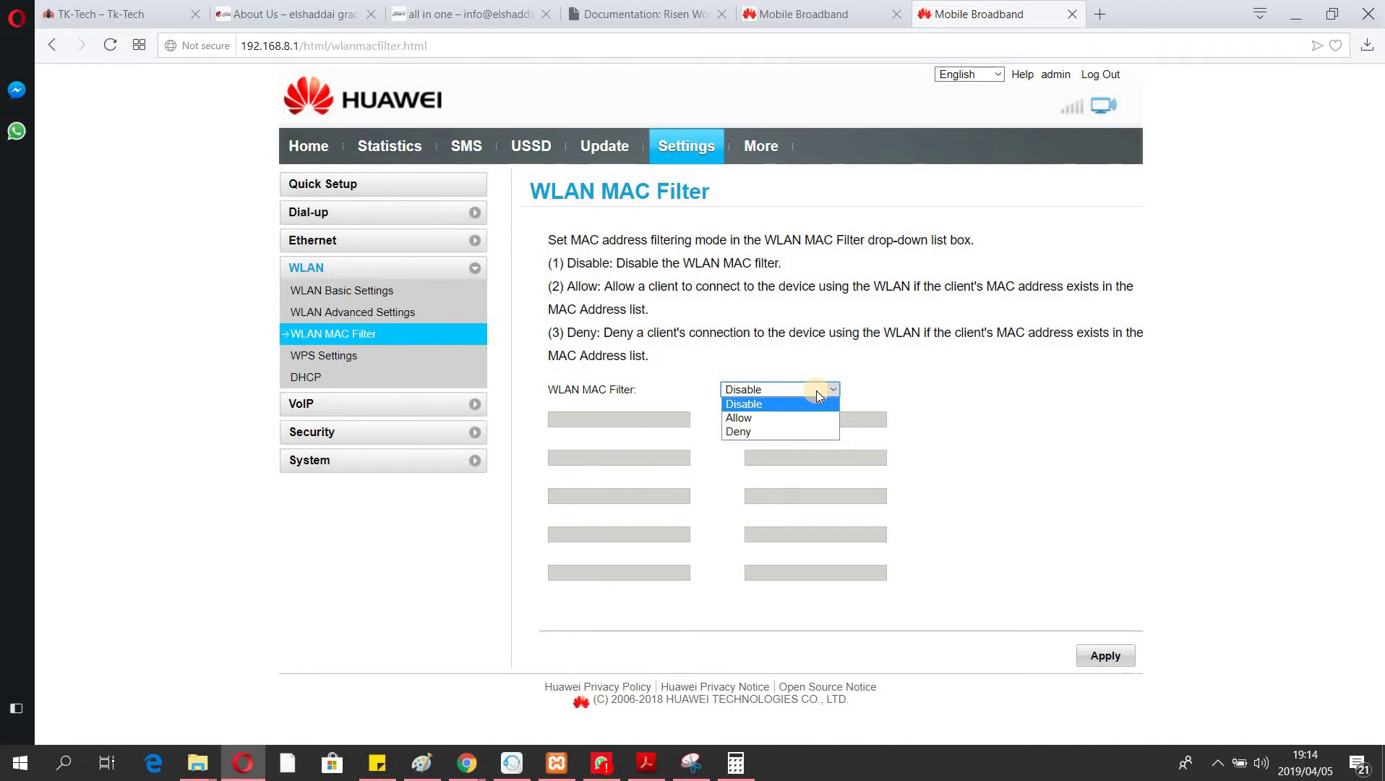
click(767, 418)
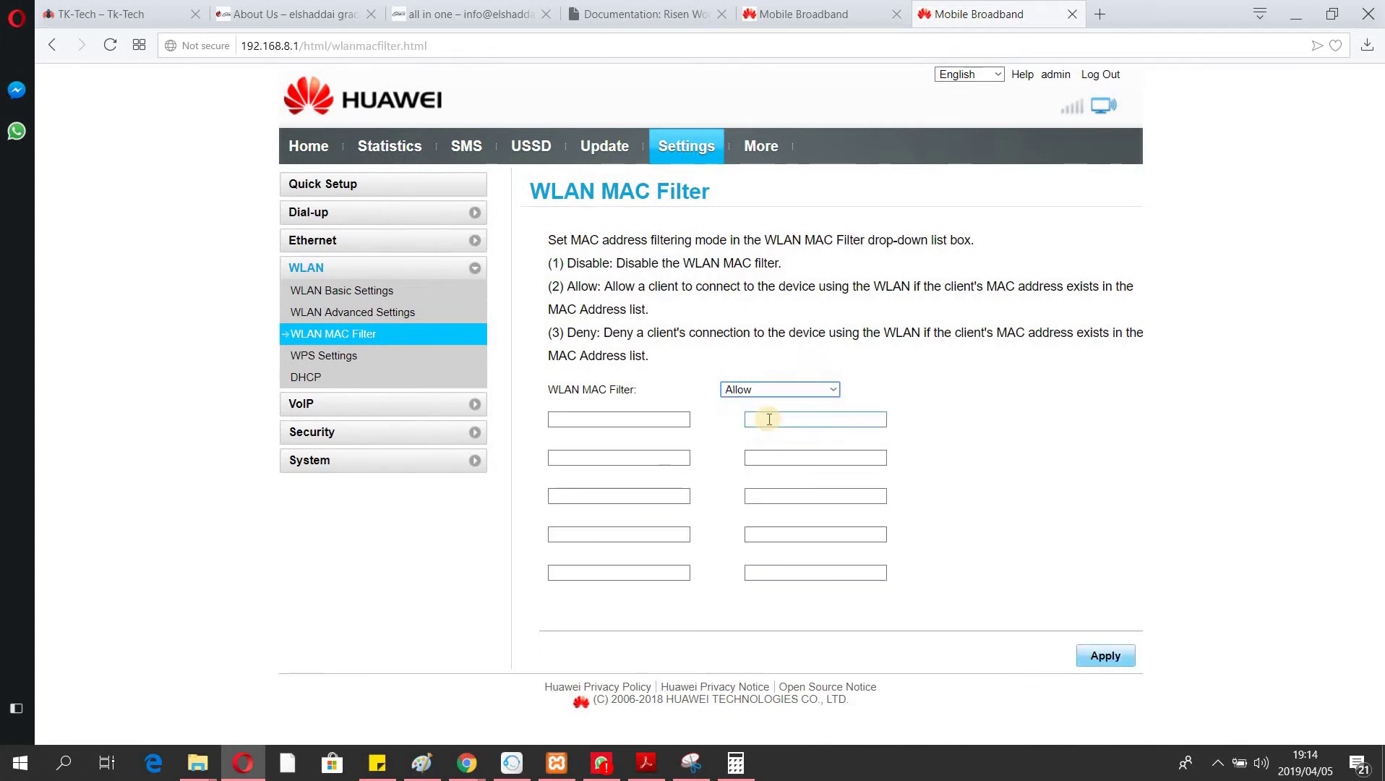
click(637, 418)
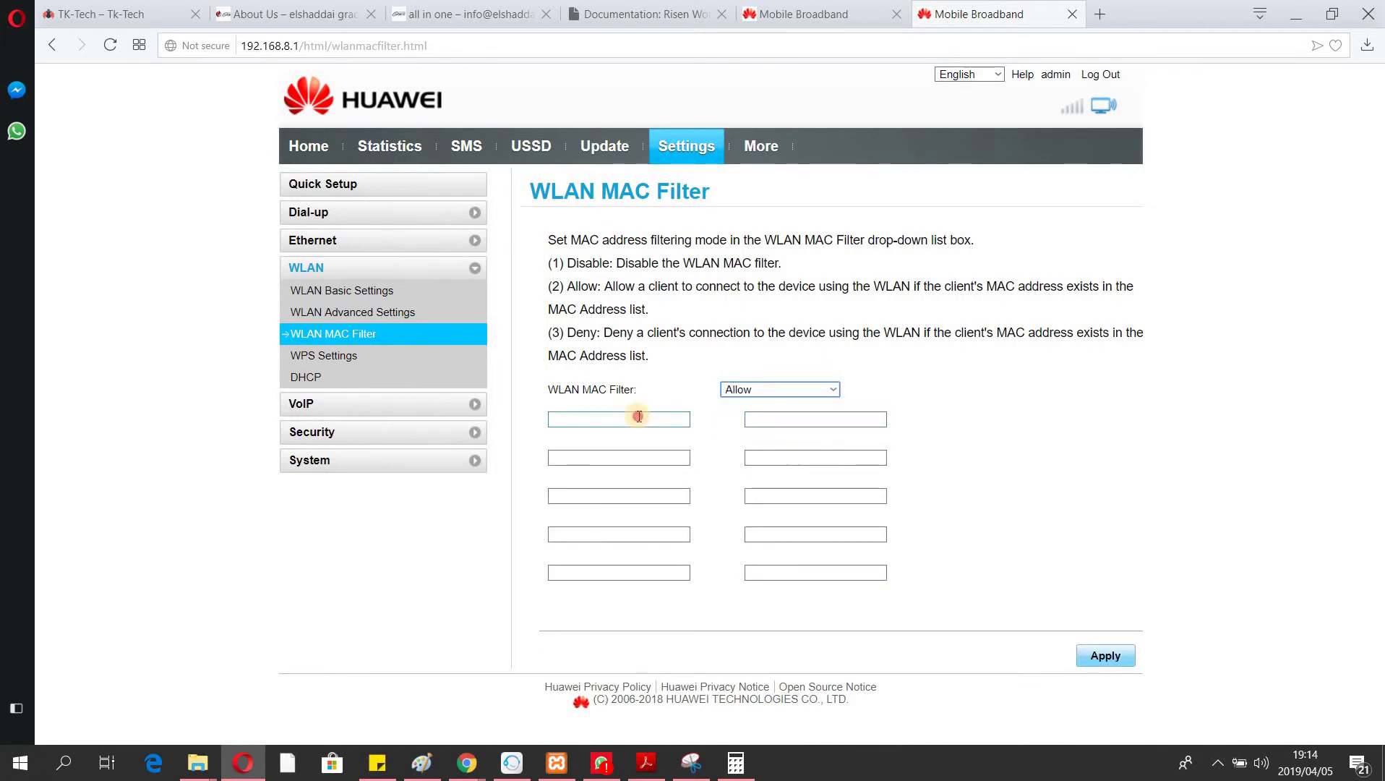
click(732, 390)
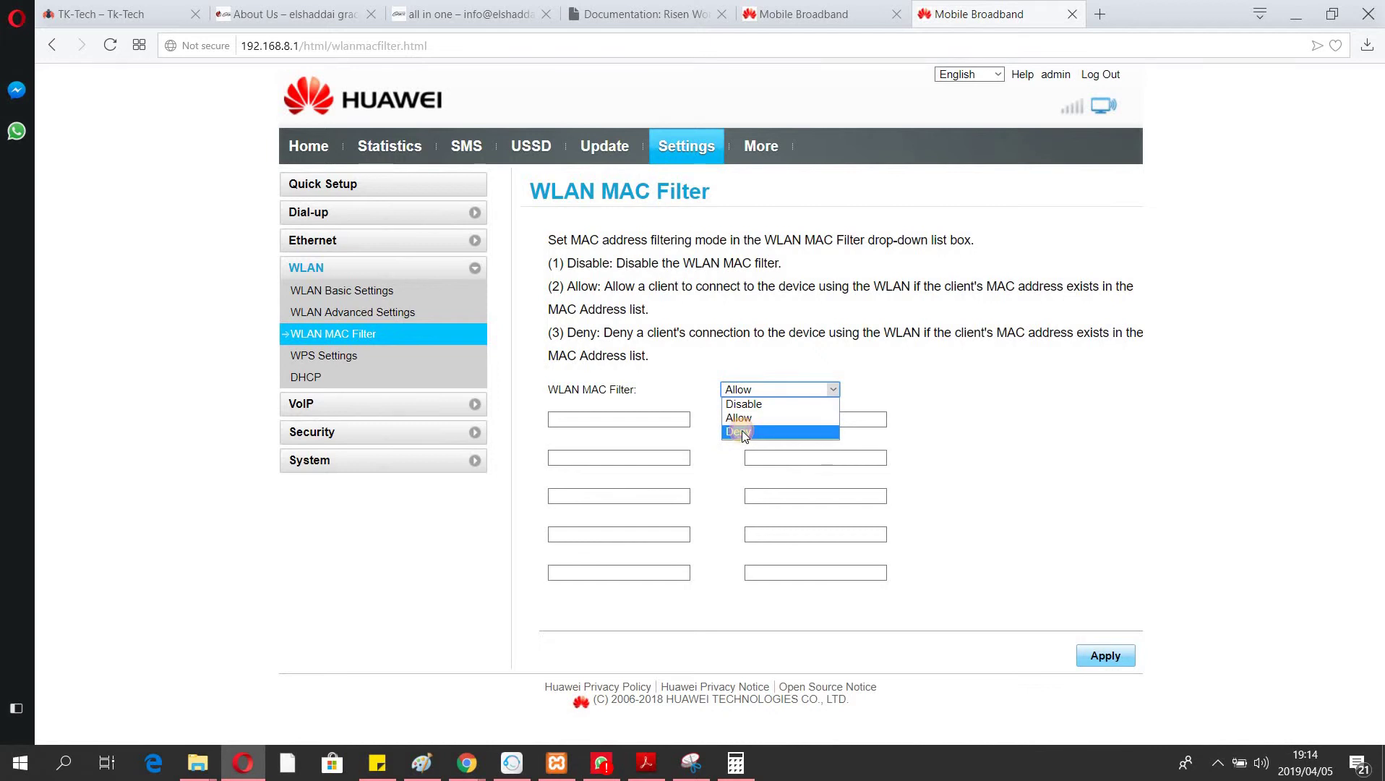
click(743, 433)
click(660, 417)
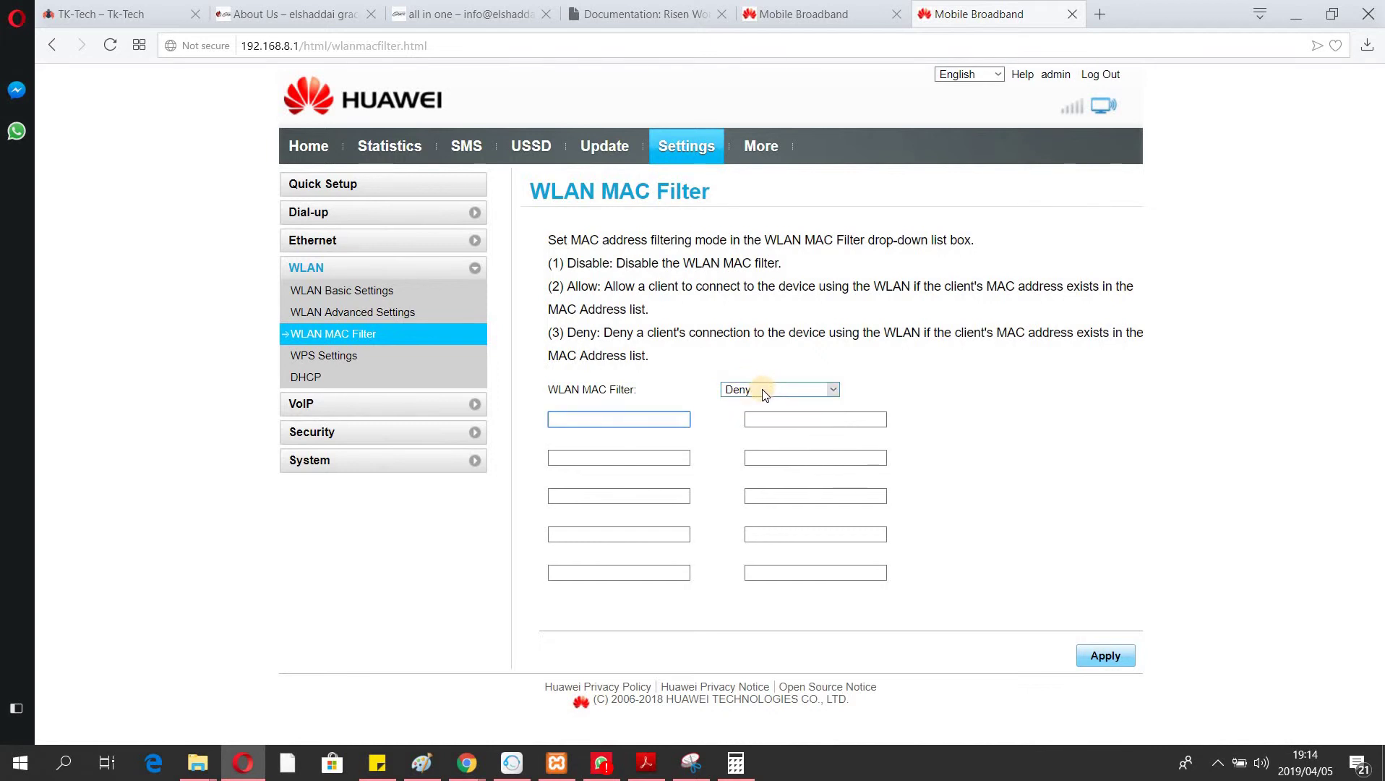
click(426, 246)
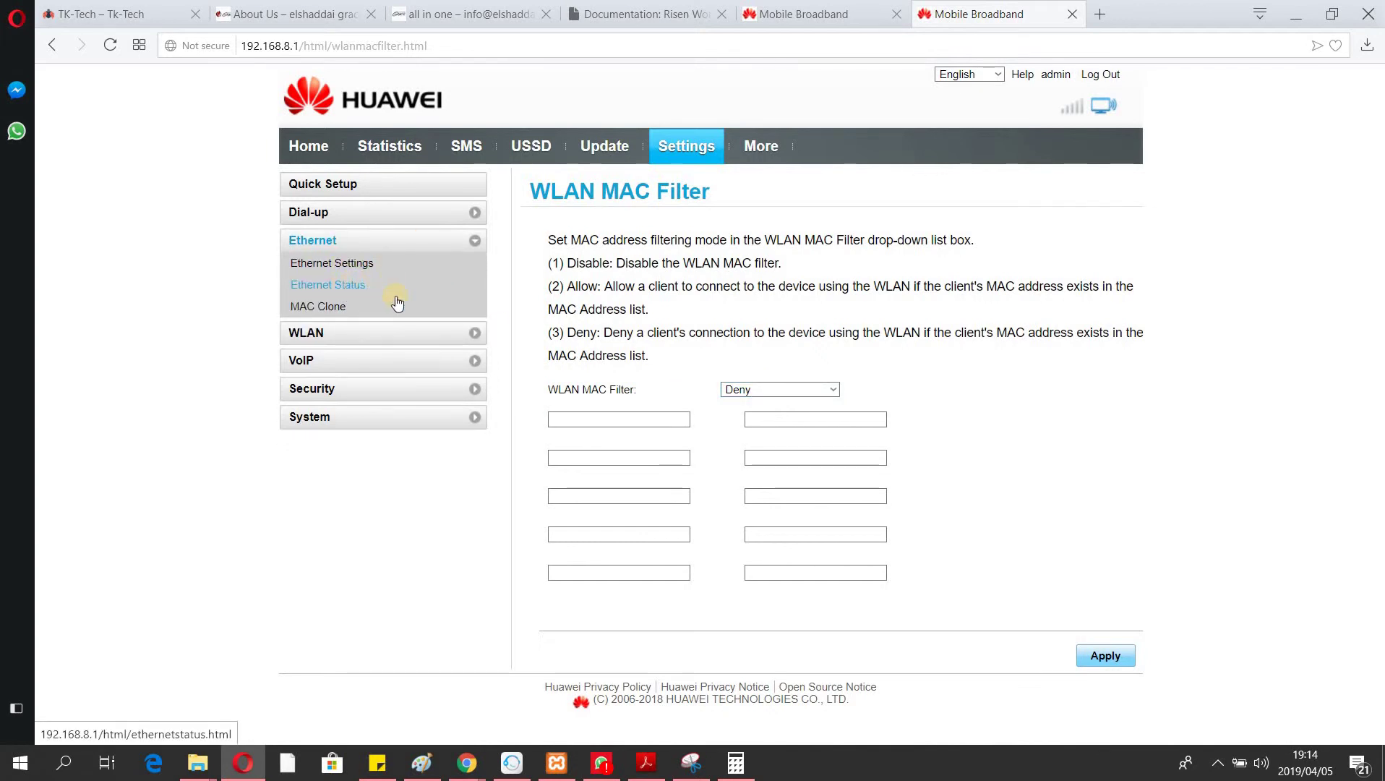
Review the WLAN WPS settings, then open DHCP showing 192.168.8.1, range 100–200, lease 86400 s.
click(357, 333)
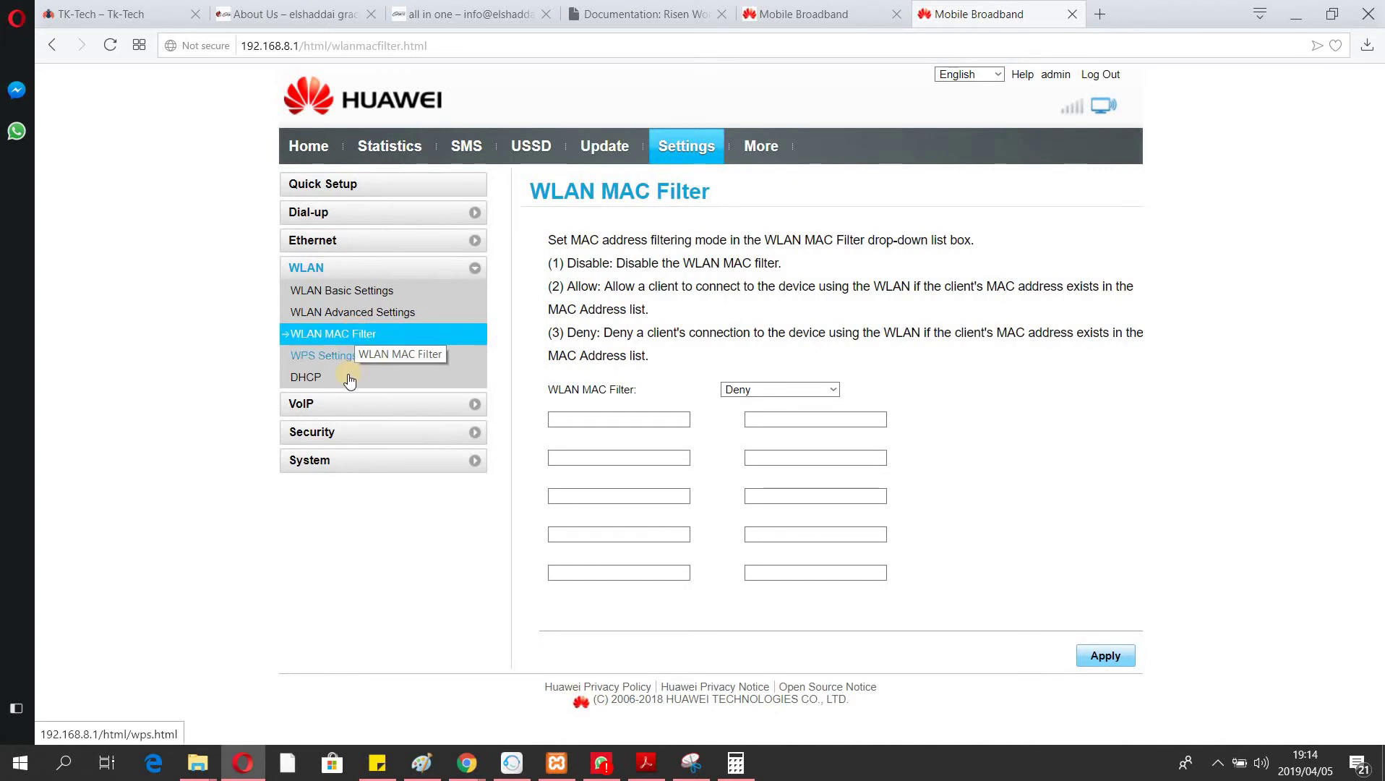
click(344, 362)
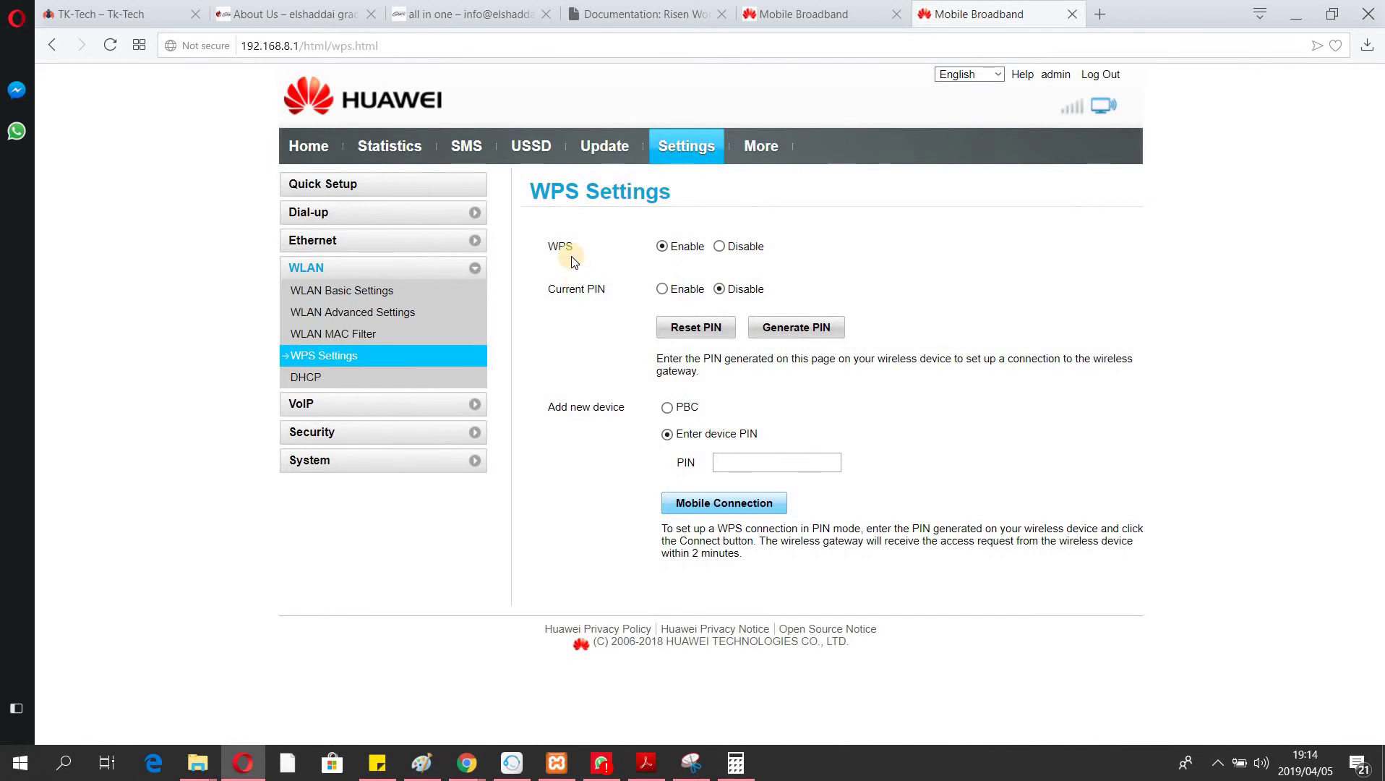
click(321, 381)
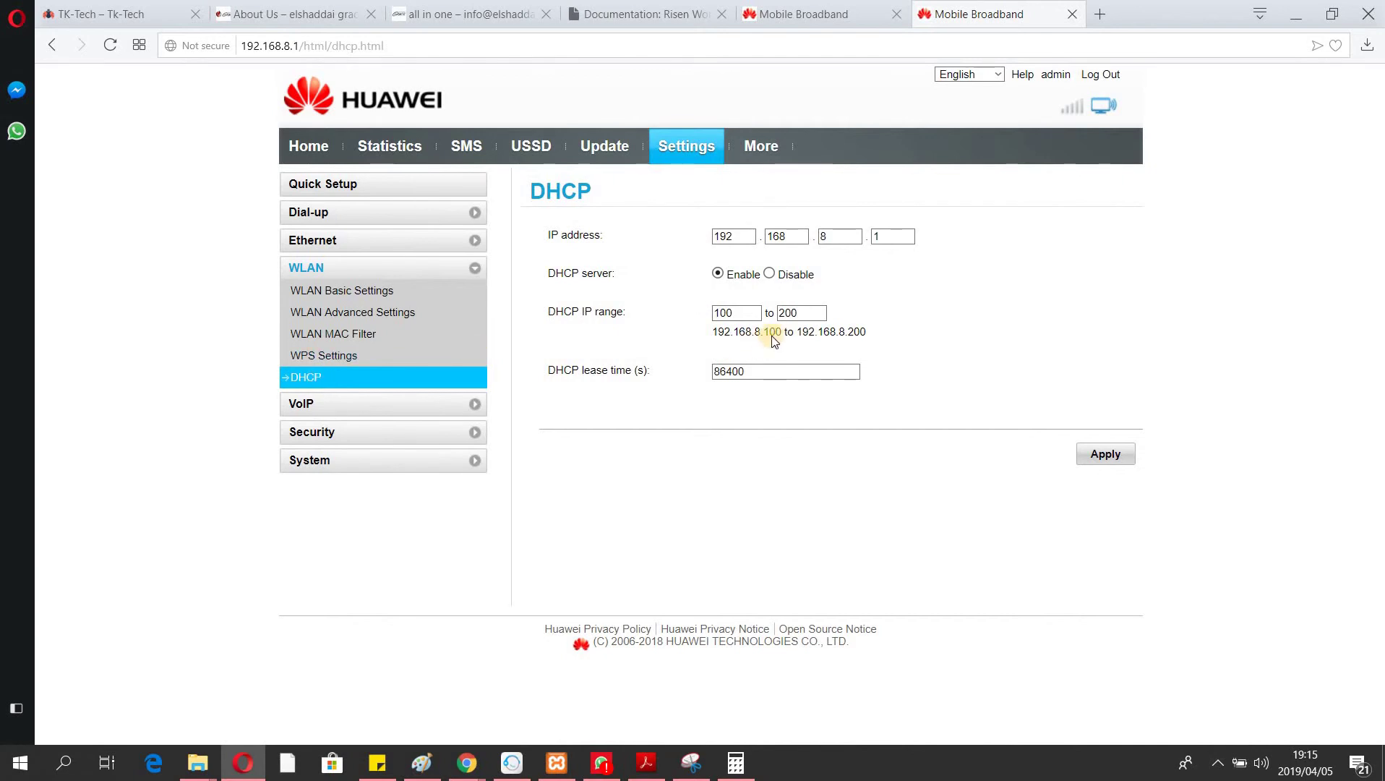
click(742, 314)
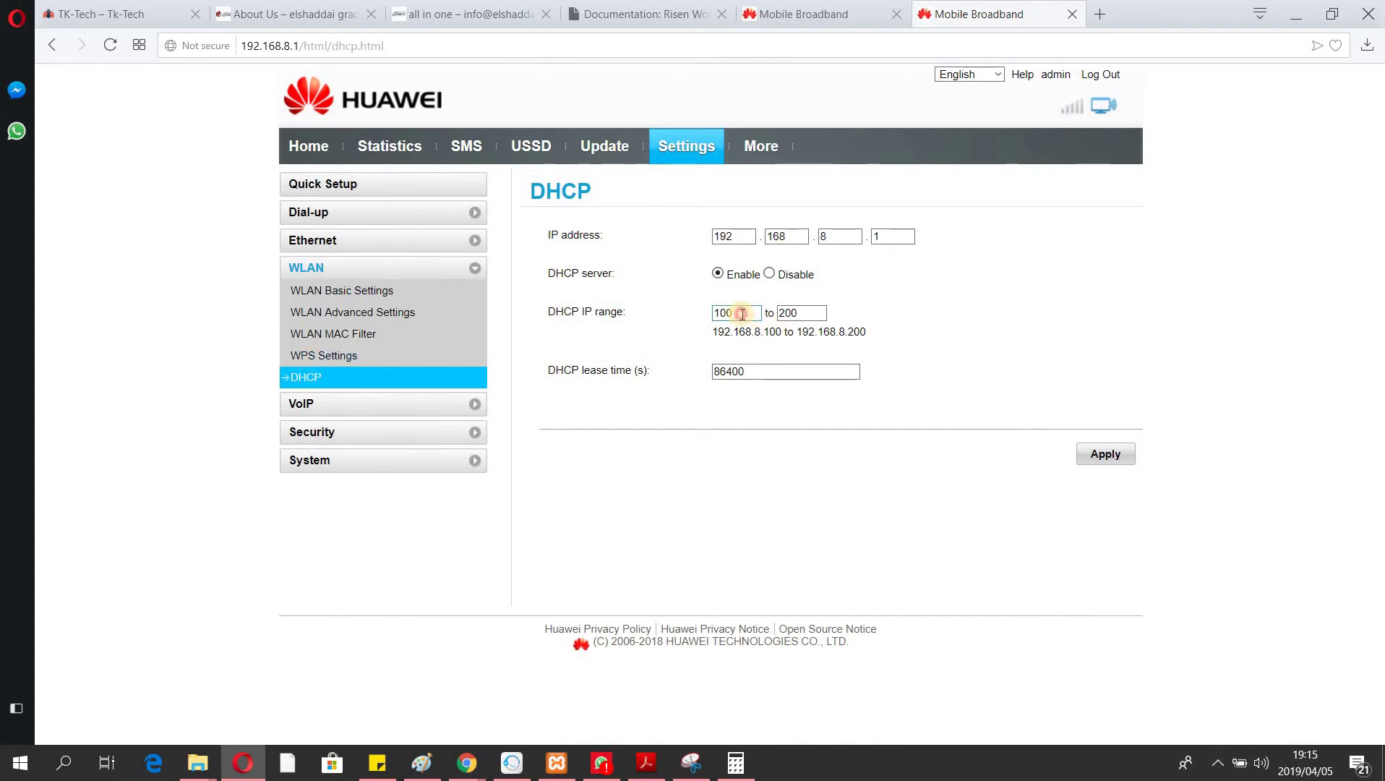
click(805, 314)
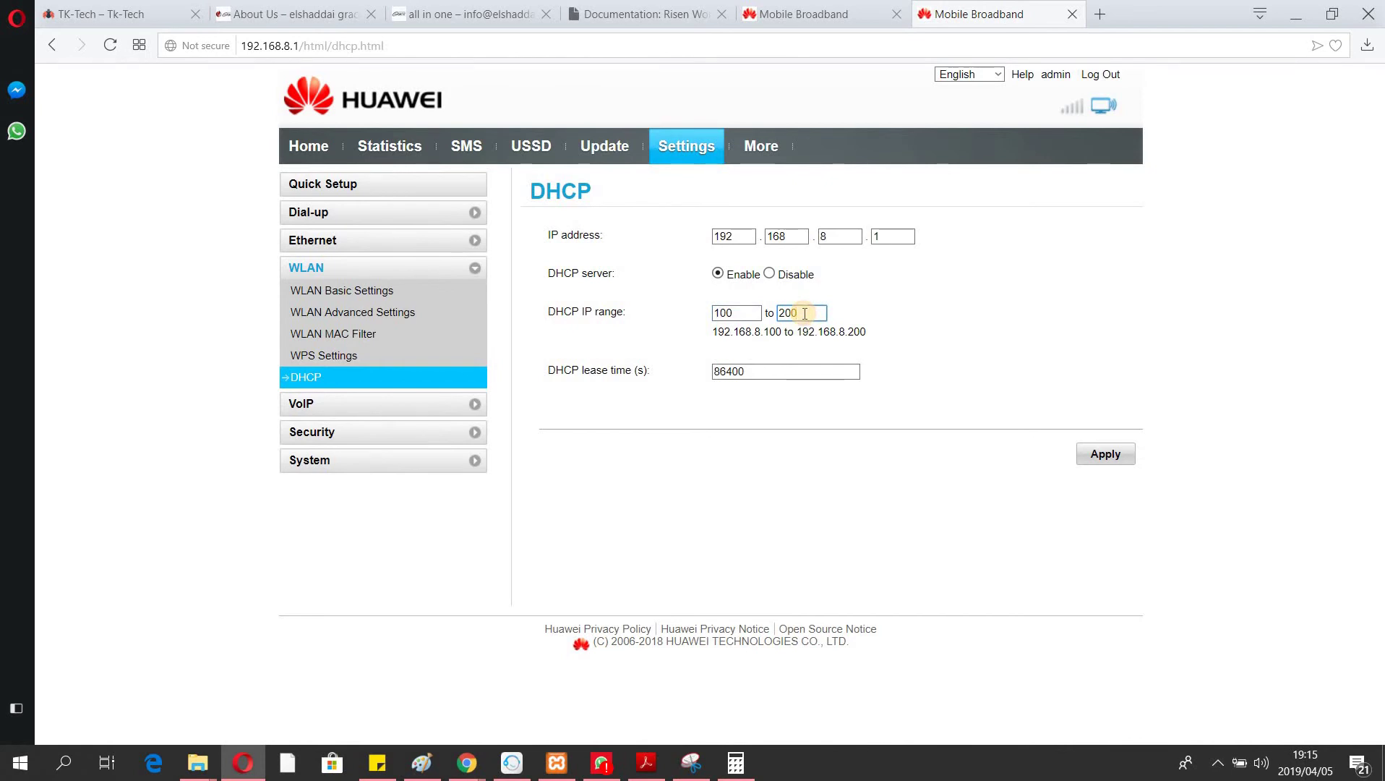
click(895, 238)
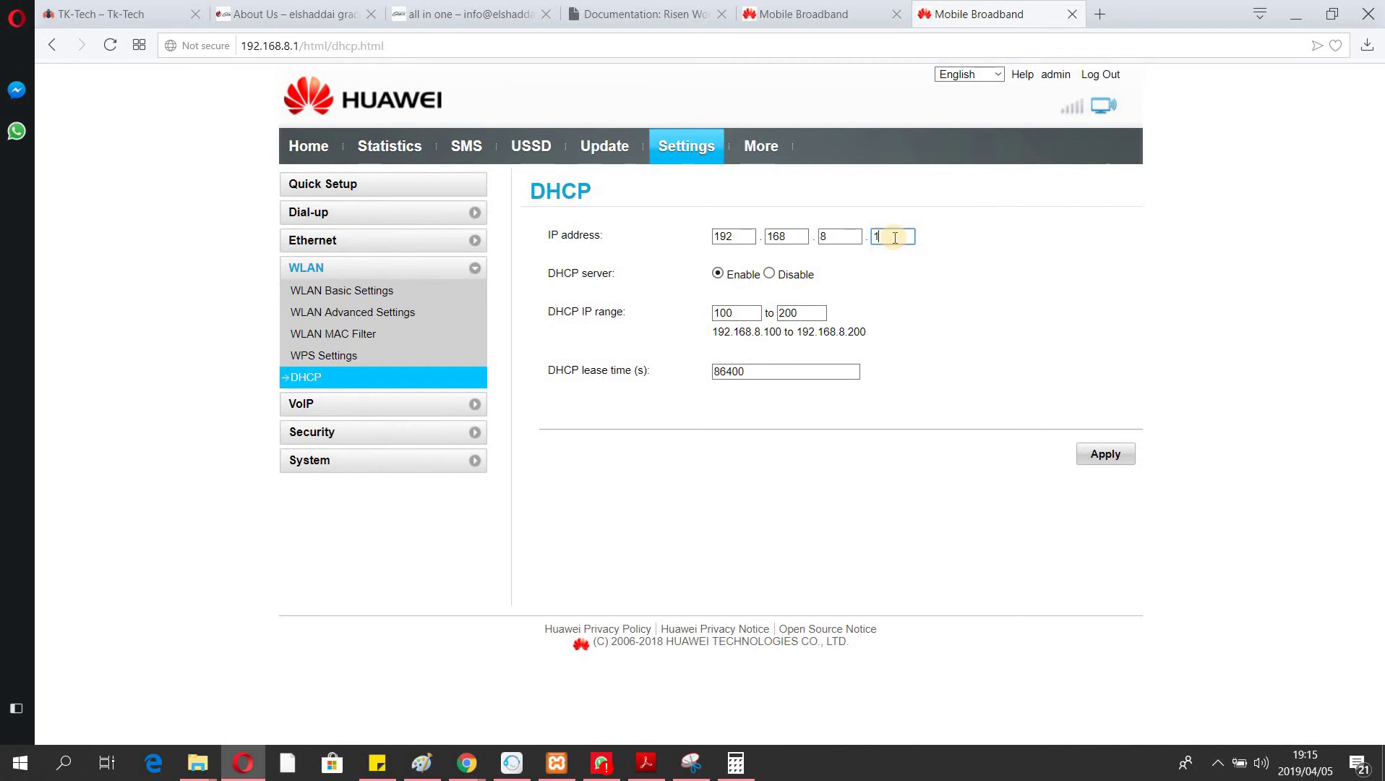
double_click(895, 238)
click(741, 311)
click(815, 318)
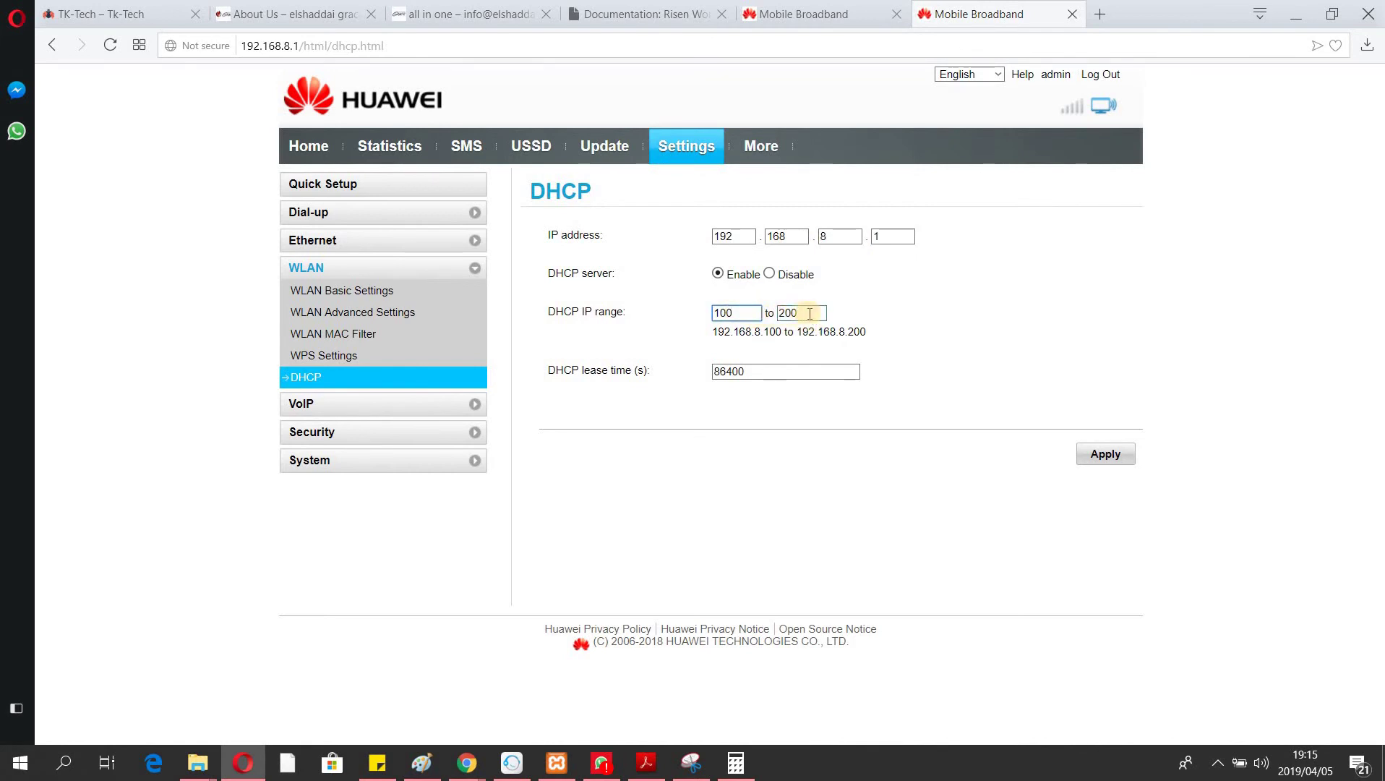
Expand the VoIP, Security and System sections and go to the System > Reboot page.
click(383, 405)
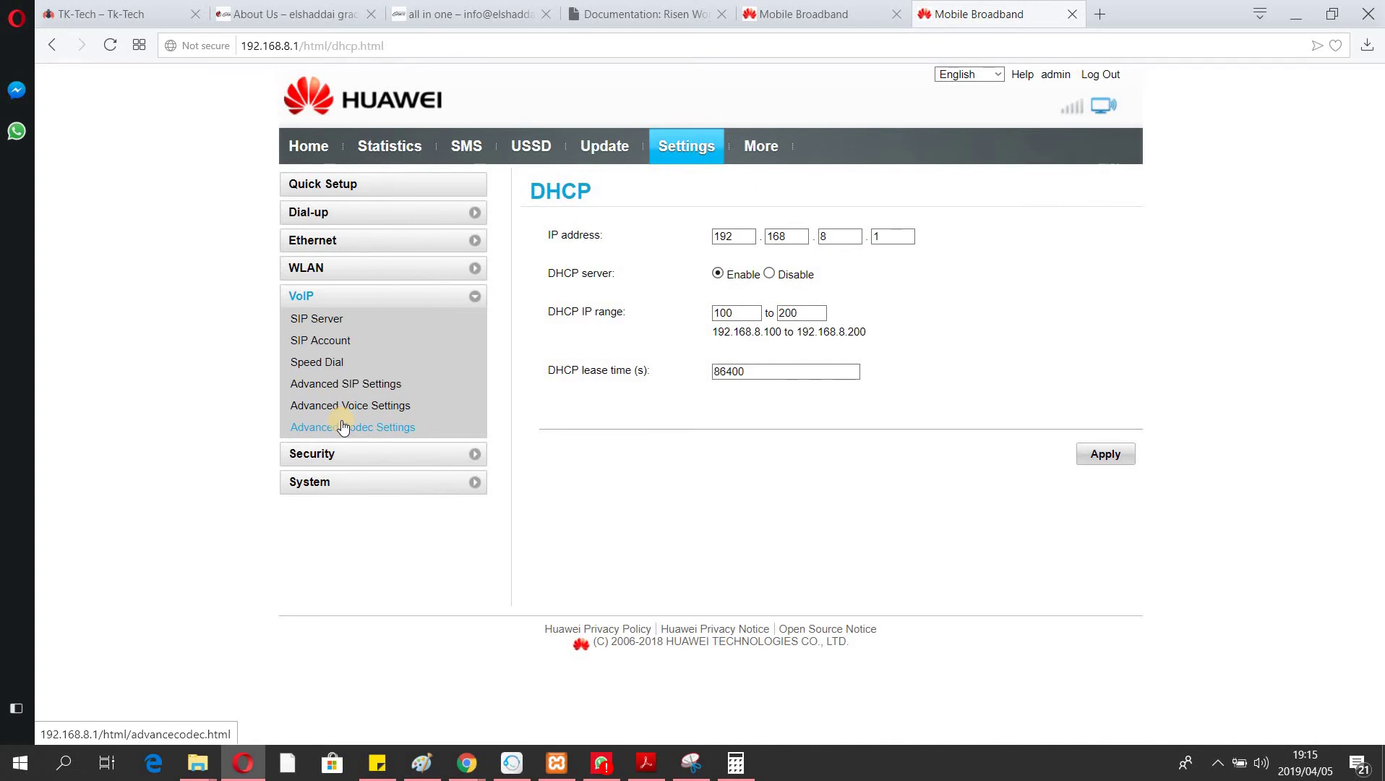
click(324, 454)
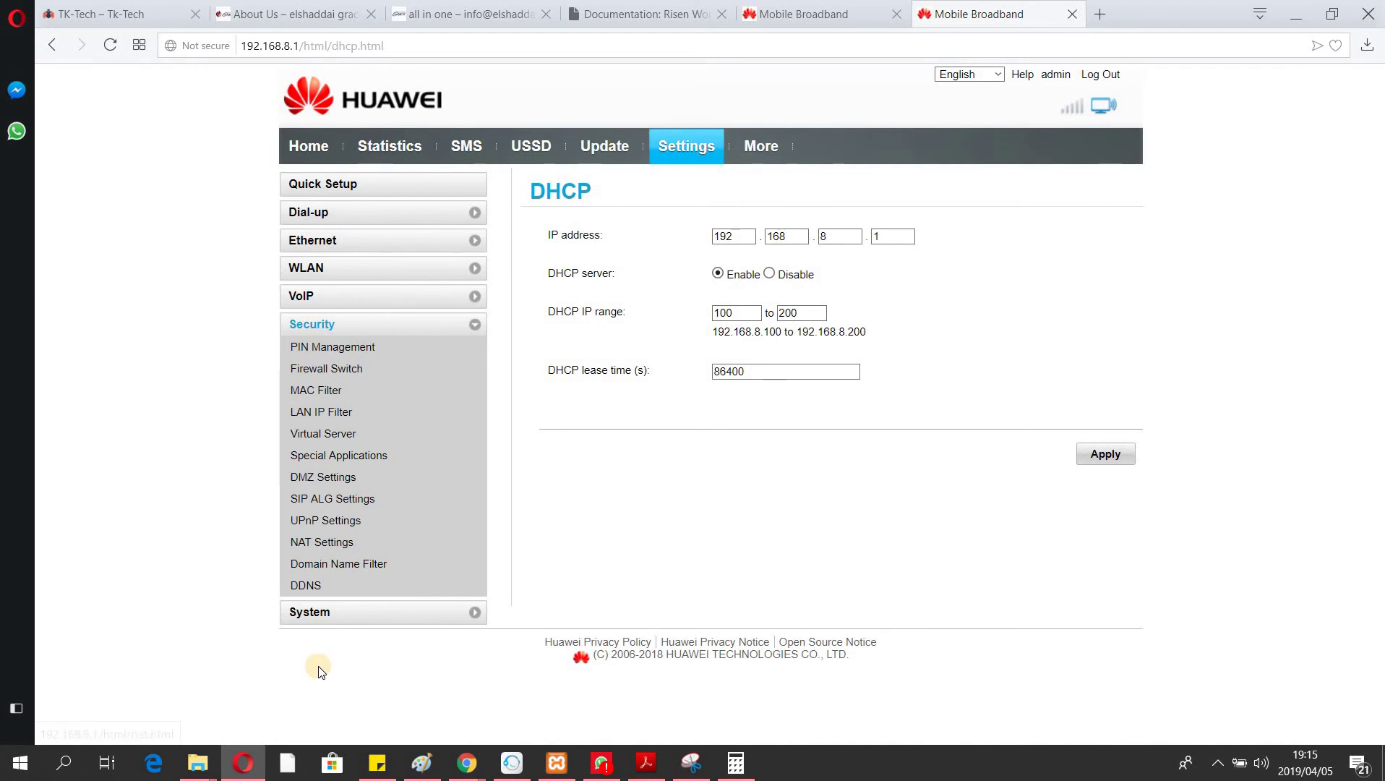
click(313, 616)
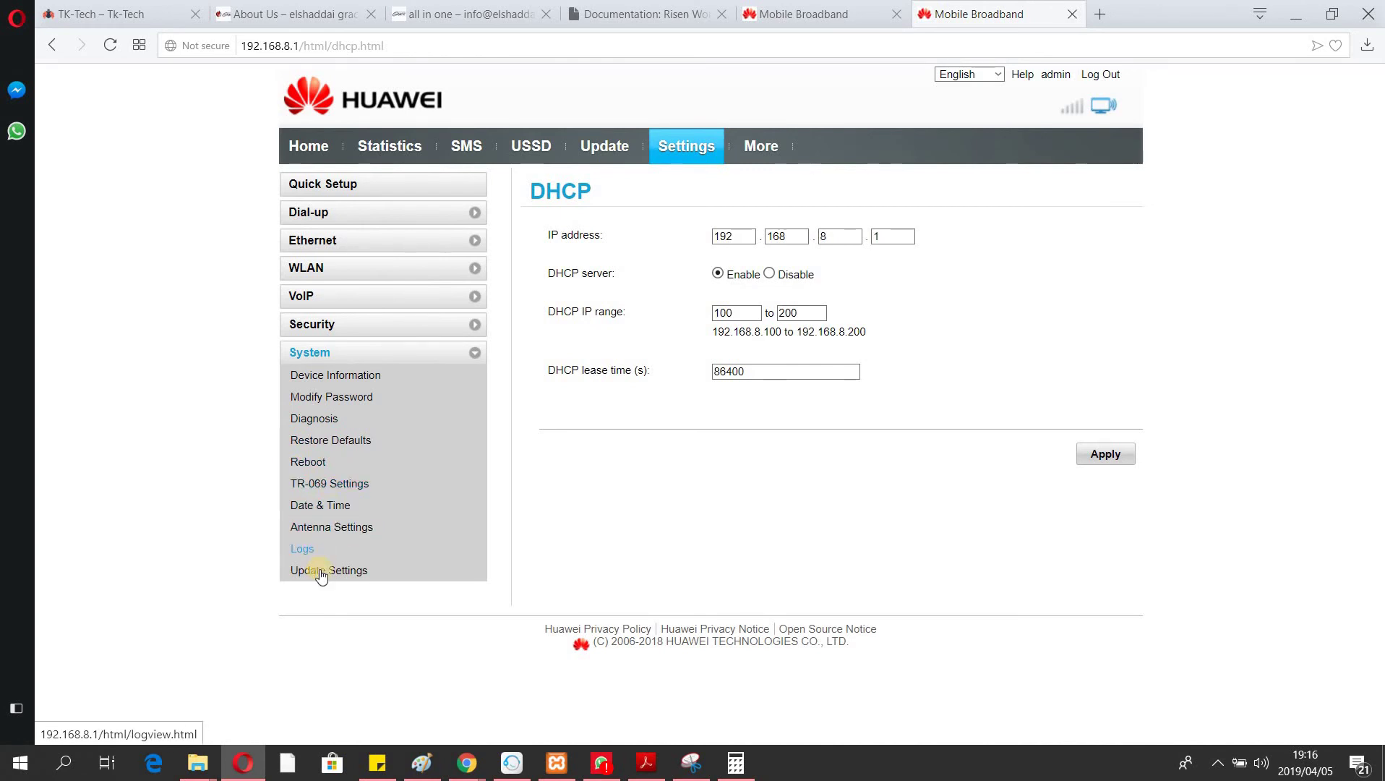
click(318, 471)
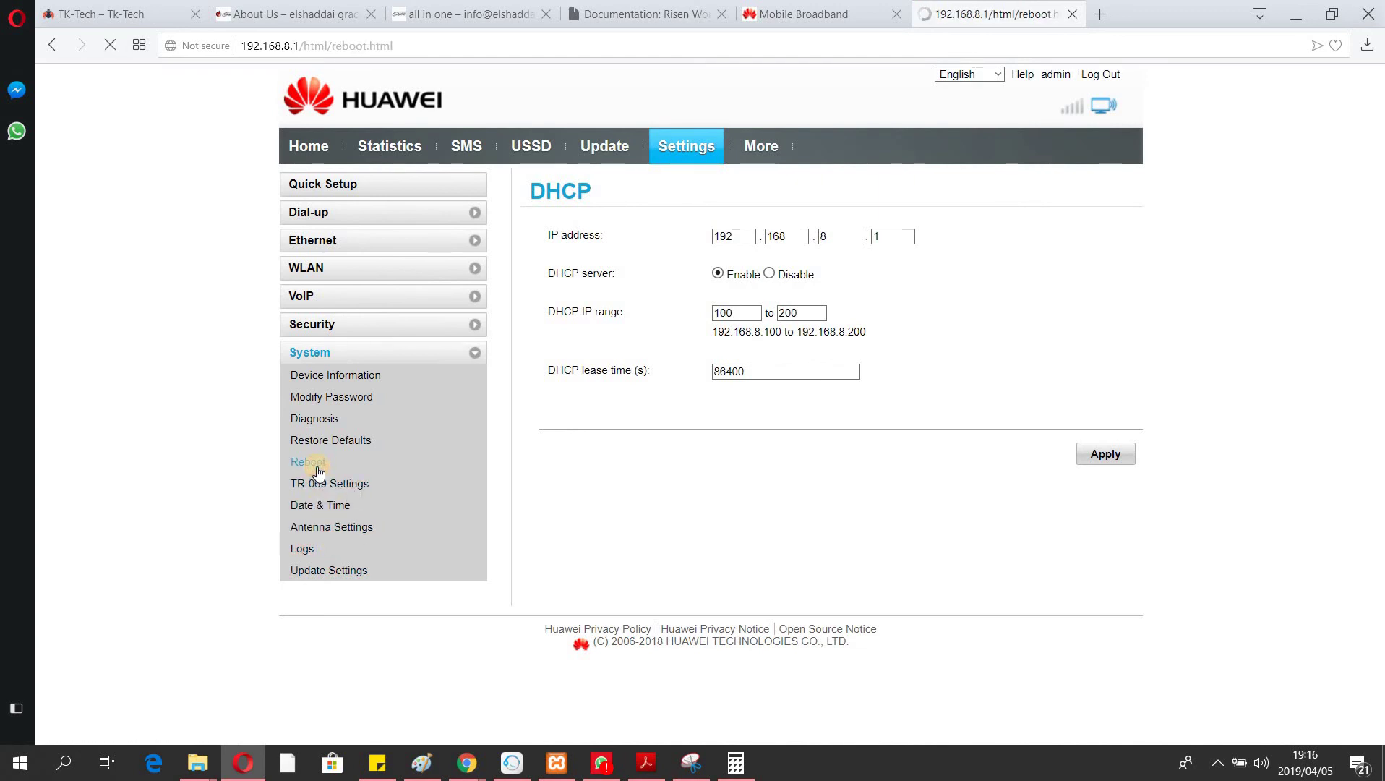